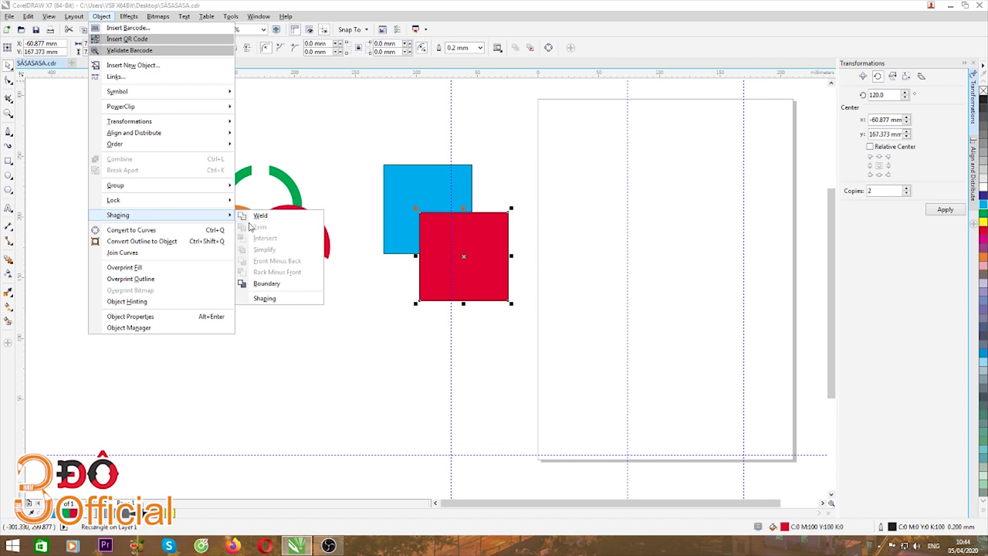
# - Examine which shaping commands are available for the red square alone and for the overlapping blue and red squares together
pyautogui.click(356, 161)
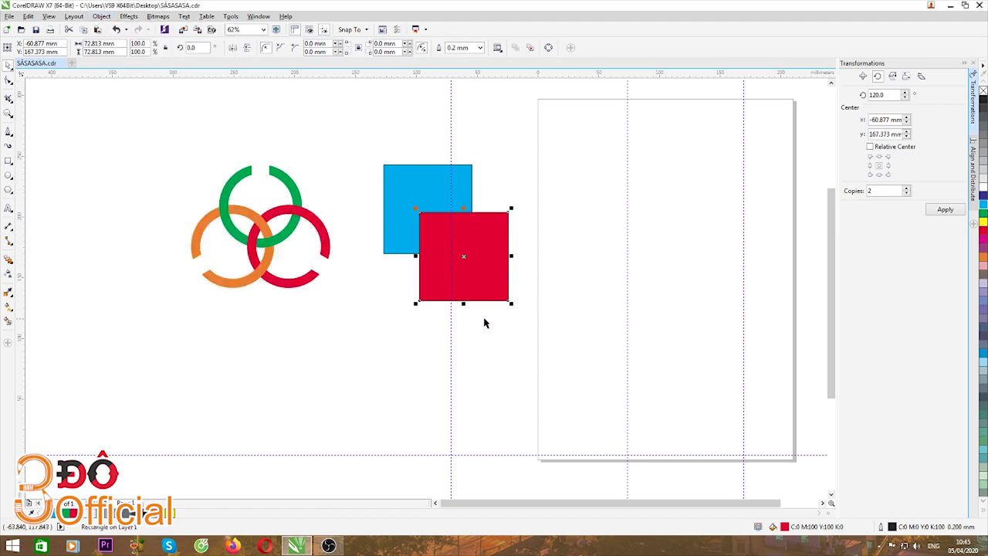
pyautogui.click(104, 16)
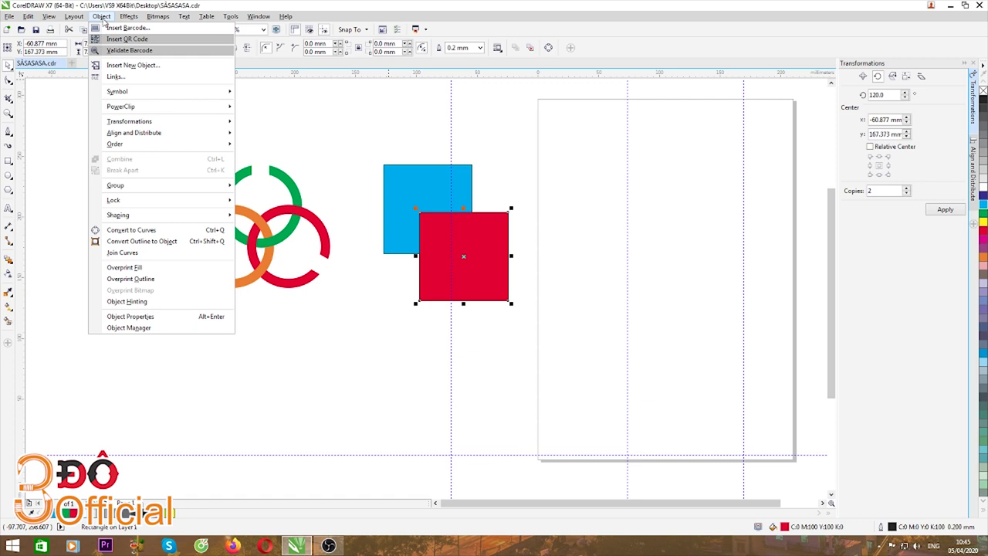
pyautogui.moveTo(139, 220)
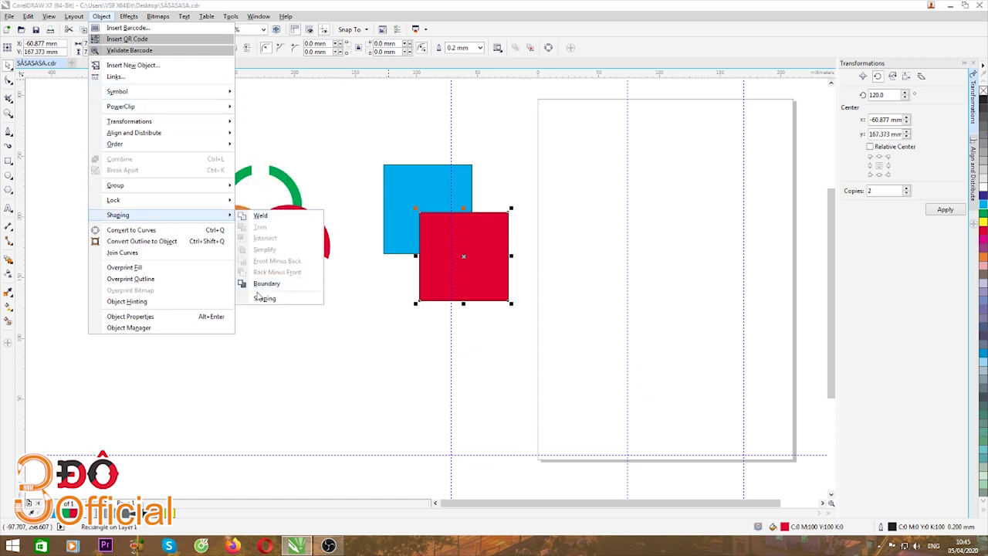
pyautogui.click(371, 148)
pyautogui.moveTo(367, 142); pyautogui.dragTo(567, 338)
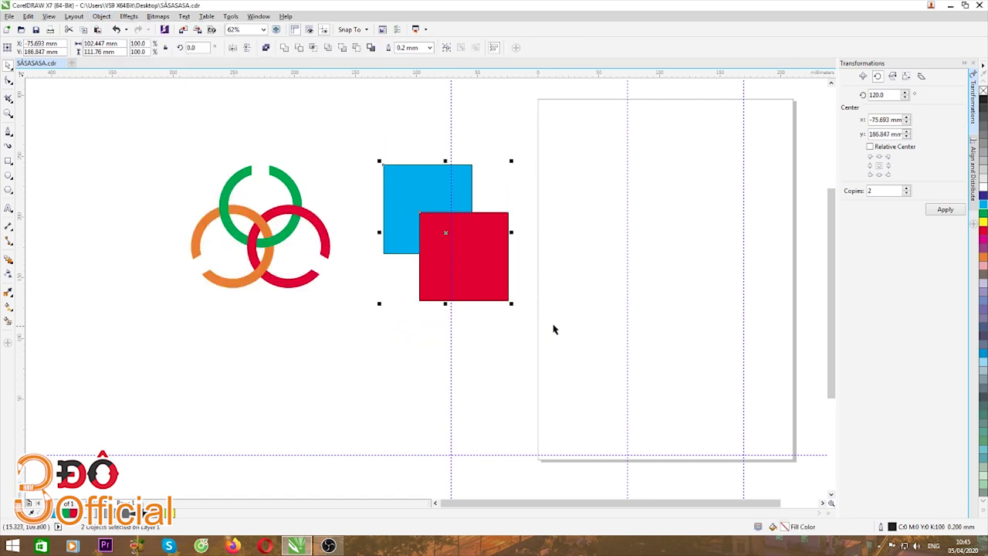
pyautogui.click(100, 17)
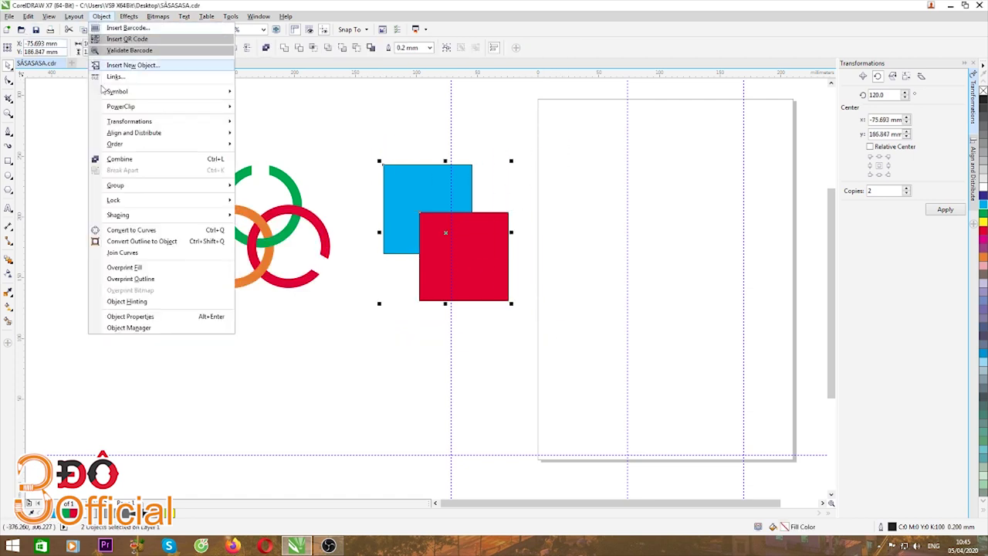
pyautogui.moveTo(124, 219)
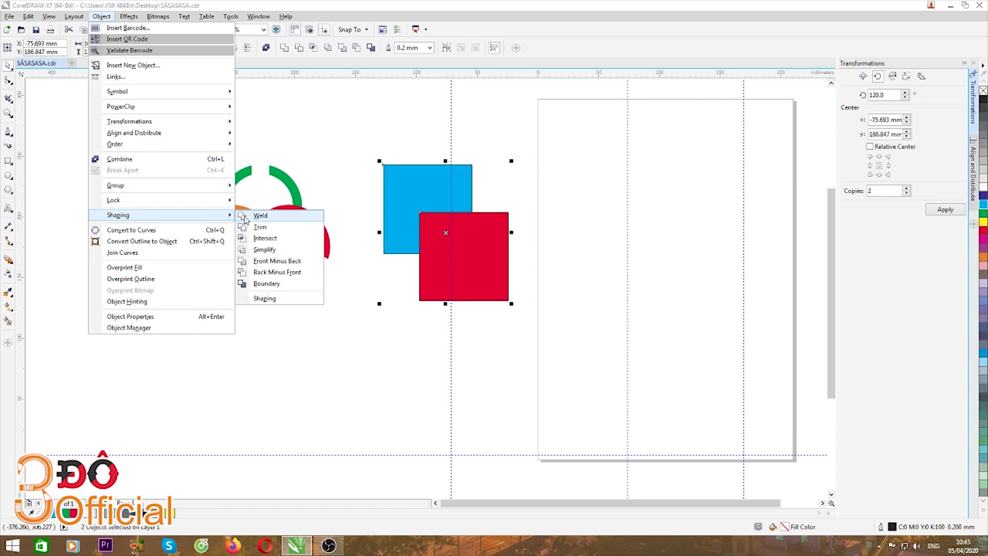
pyautogui.click(366, 132)
# - Weld the overlapping blue and red squares into one shape and undo the weld
pyautogui.moveTo(347, 118); pyautogui.dragTo(607, 400)
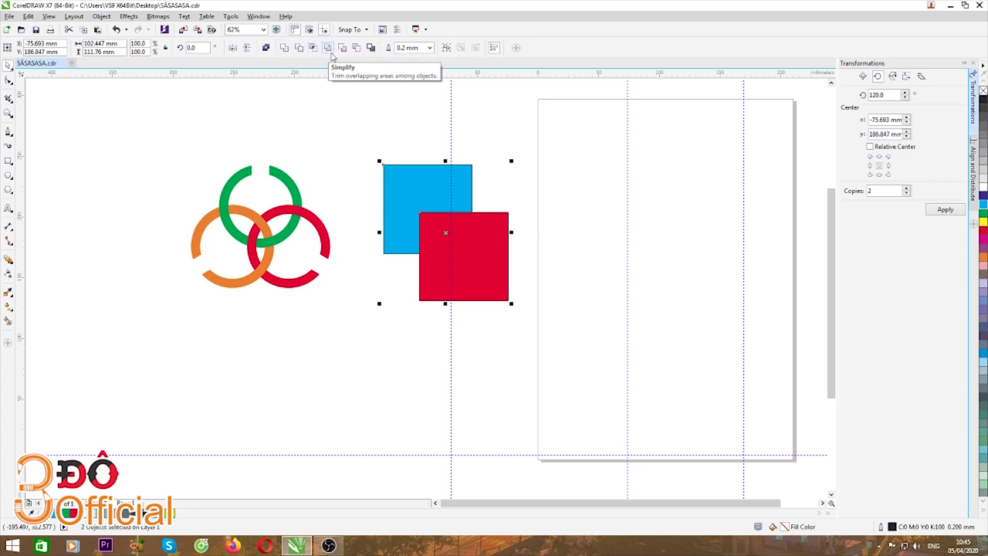
pyautogui.click(284, 47)
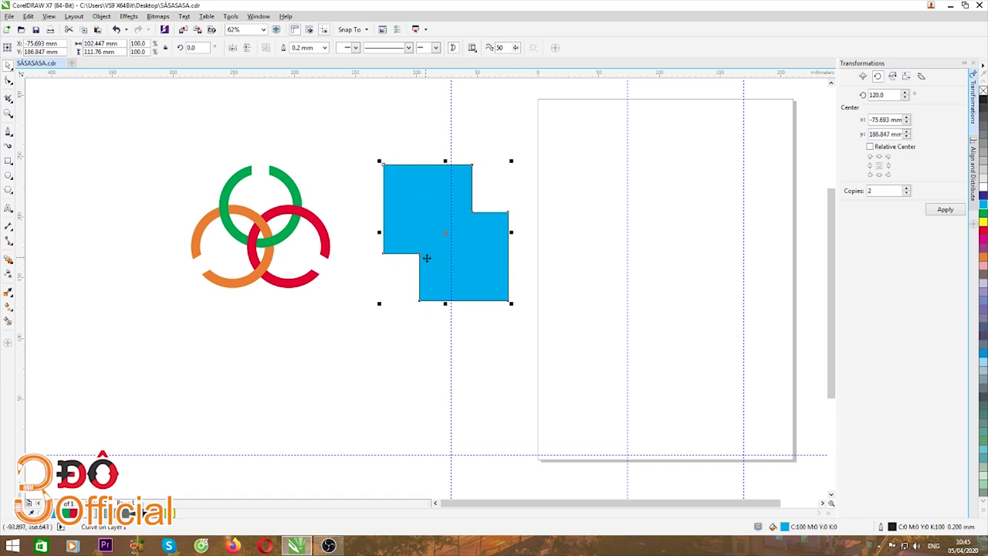
pyautogui.hotkey('ctrl', 'z')
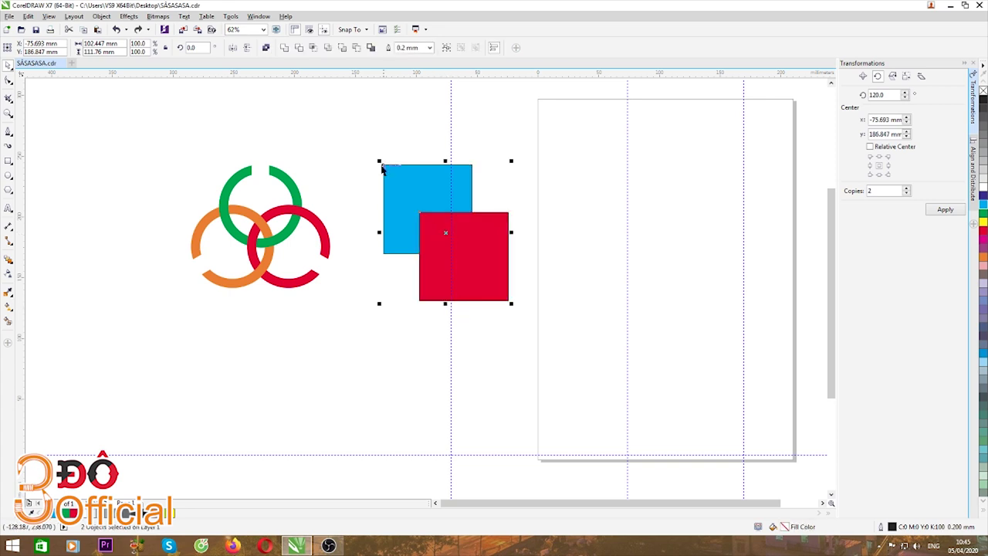
# - Duplicate the overlapping blue and red squares onto the page, centred at about X 47 mm, Y 196 mm
pyautogui.moveTo(348, 137); pyautogui.dragTo(560, 352)
pyautogui.moveTo(447, 231); pyautogui.dragTo(596, 221)
pyautogui.rightClick(596, 219)
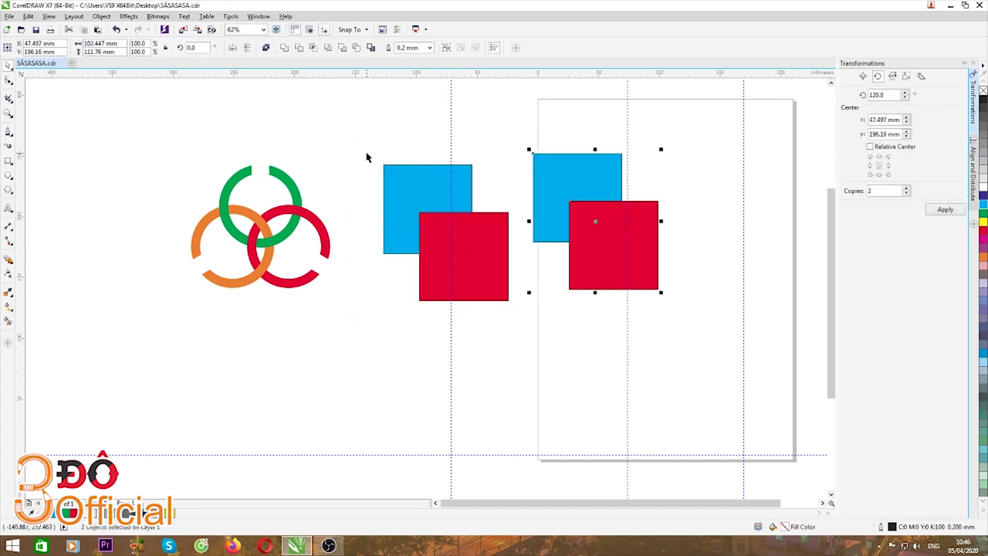
# - Weld the original pair of squares beside the copy, select the merged shape to inspect it, and undo the weld
pyautogui.moveTo(366, 155); pyautogui.dragTo(530, 338)
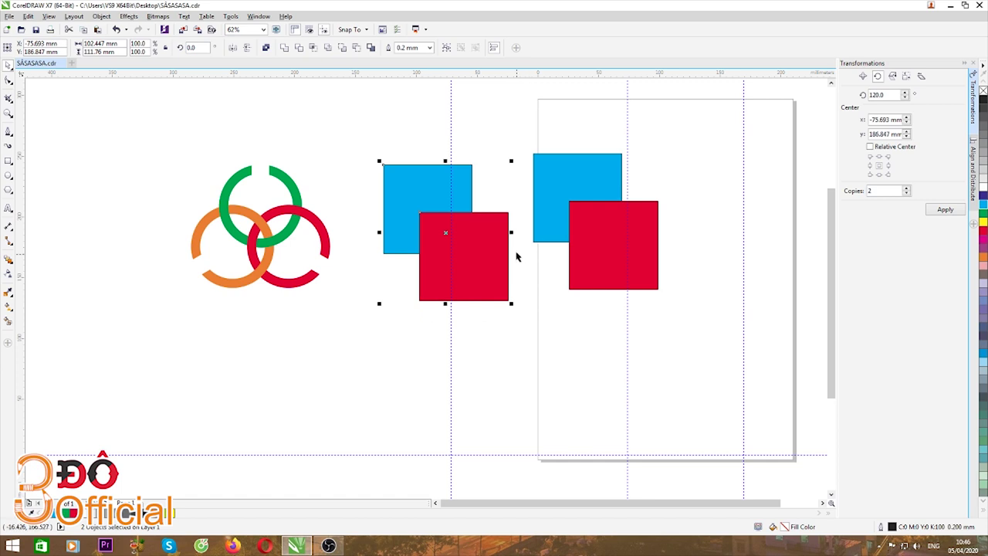
pyautogui.click(284, 48)
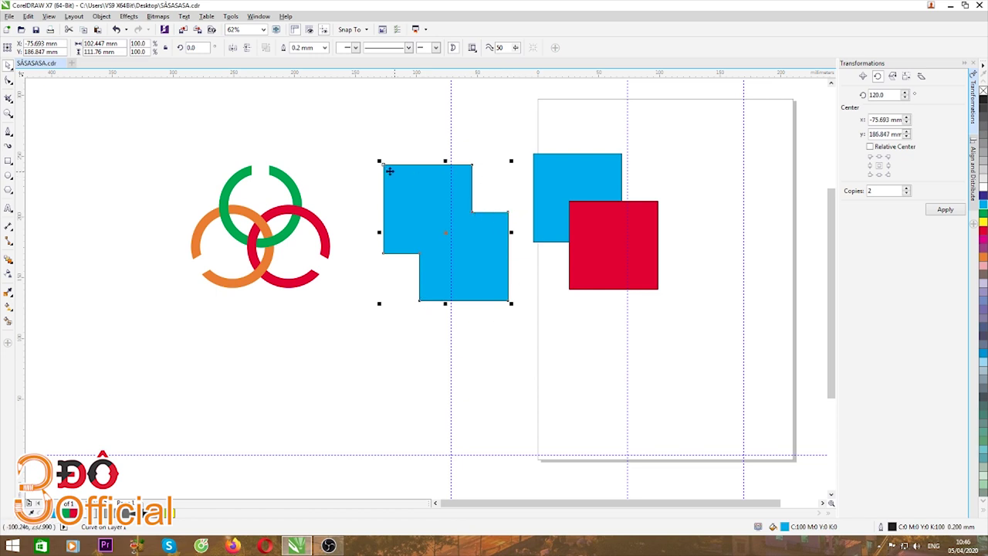
pyautogui.click(401, 313)
pyautogui.click(435, 206)
pyautogui.hotkey('ctrl', 'z')
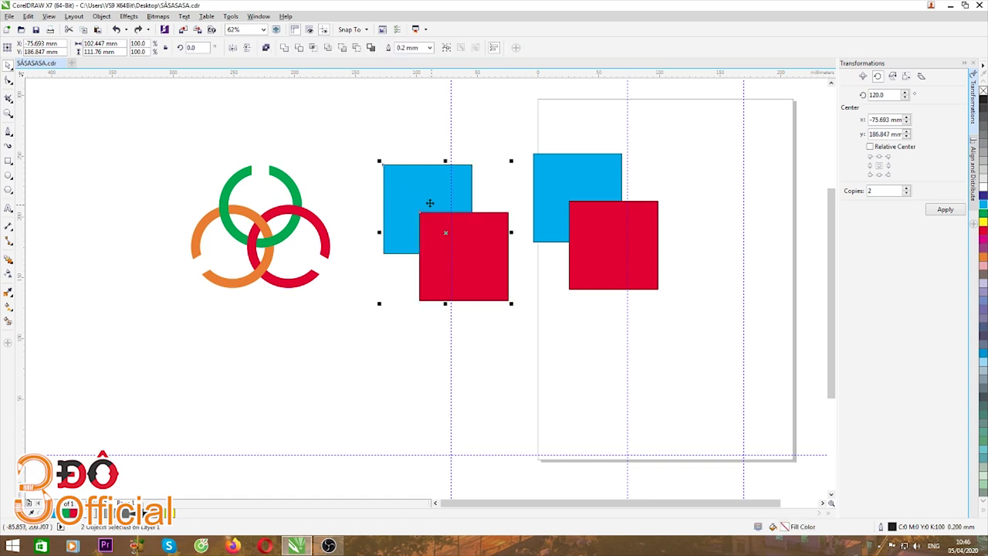
# - Trim the original blue square with the red one, move the cut blue piece up and left to inspect it, and undo both changes
pyautogui.moveTo(347, 130); pyautogui.dragTo(516, 334)
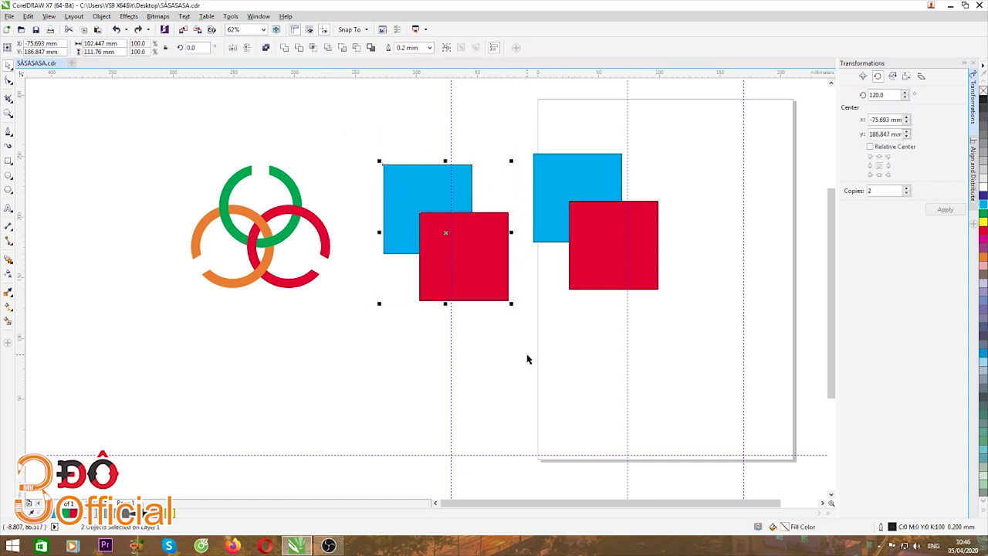
pyautogui.click(300, 49)
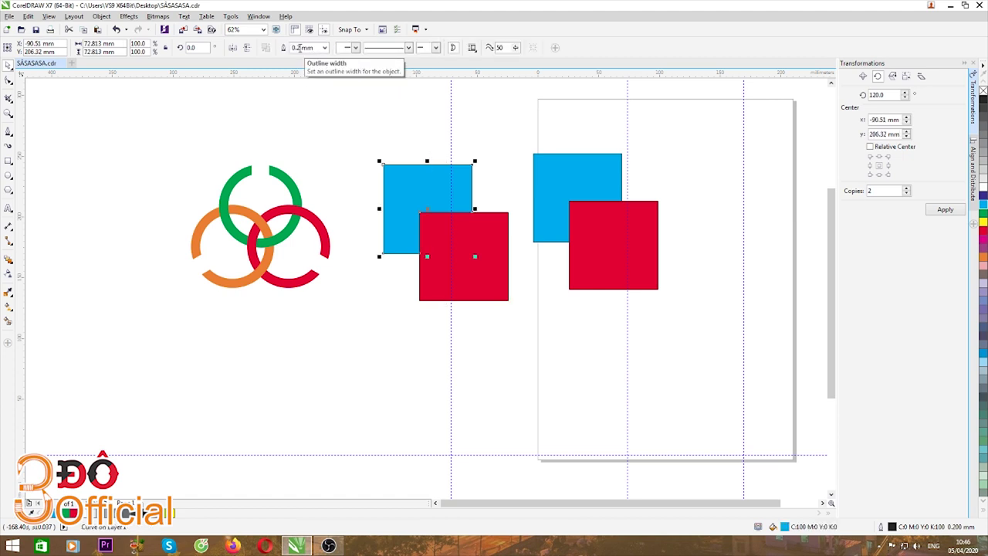
pyautogui.click(420, 319)
pyautogui.click(444, 258)
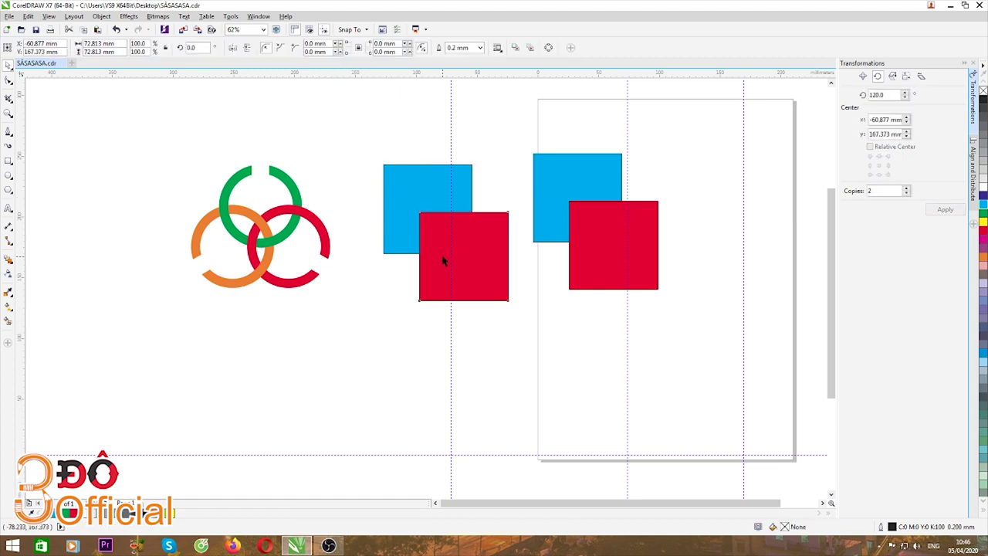
pyautogui.click(415, 189)
pyautogui.moveTo(416, 189); pyautogui.dragTo(390, 161)
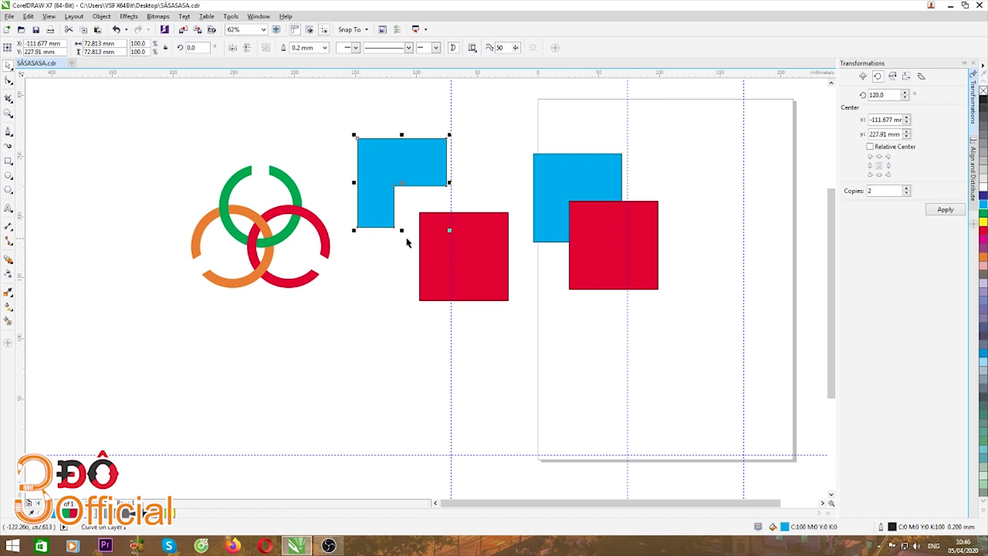
pyautogui.click(460, 280)
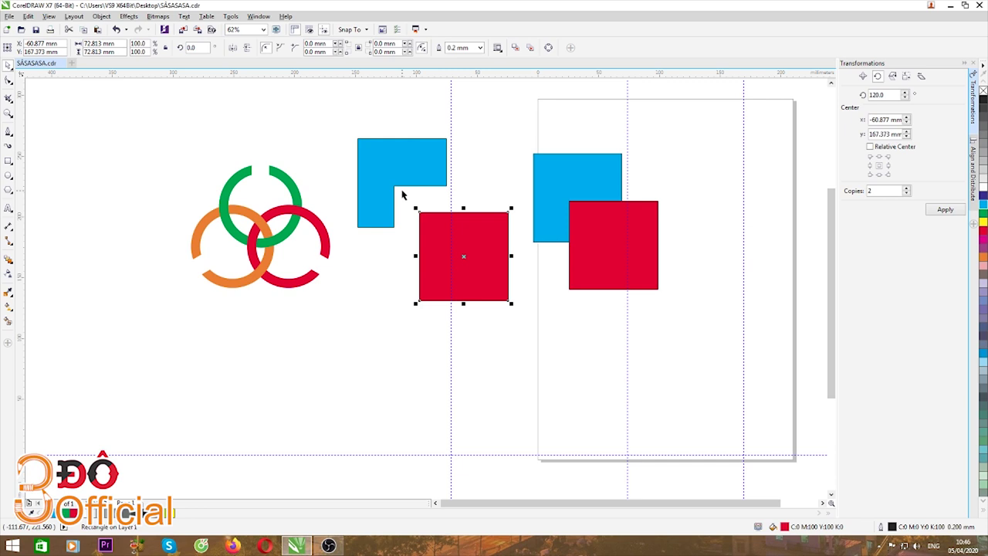
pyautogui.hotkey('ctrl', 'z')
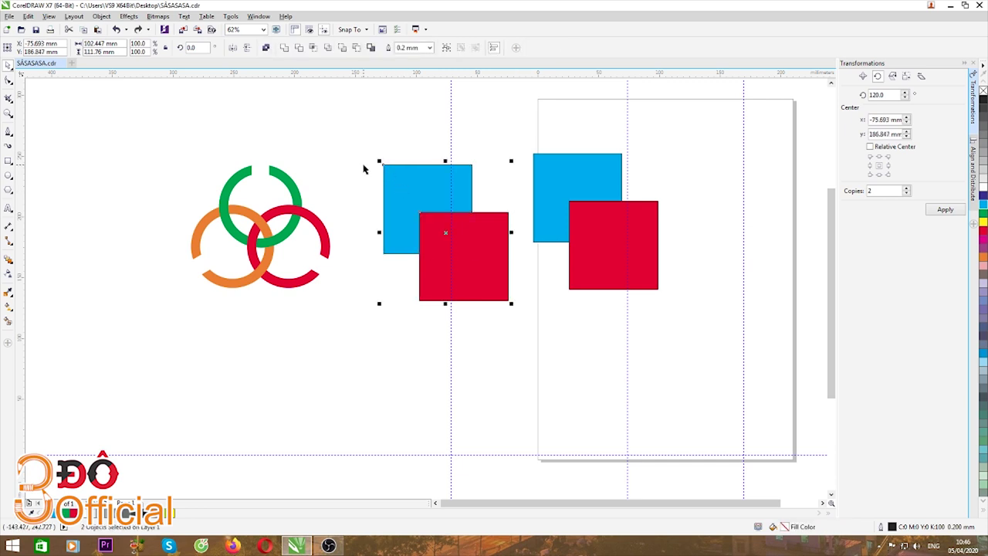
# - Intersect the original blue and red squares, move the overlap piece out to the lower left, and delete it
pyautogui.moveTo(345, 131); pyautogui.dragTo(526, 347)
pyautogui.click(312, 47)
pyautogui.moveTo(358, 138); pyautogui.dragTo(505, 323)
pyautogui.click(314, 49)
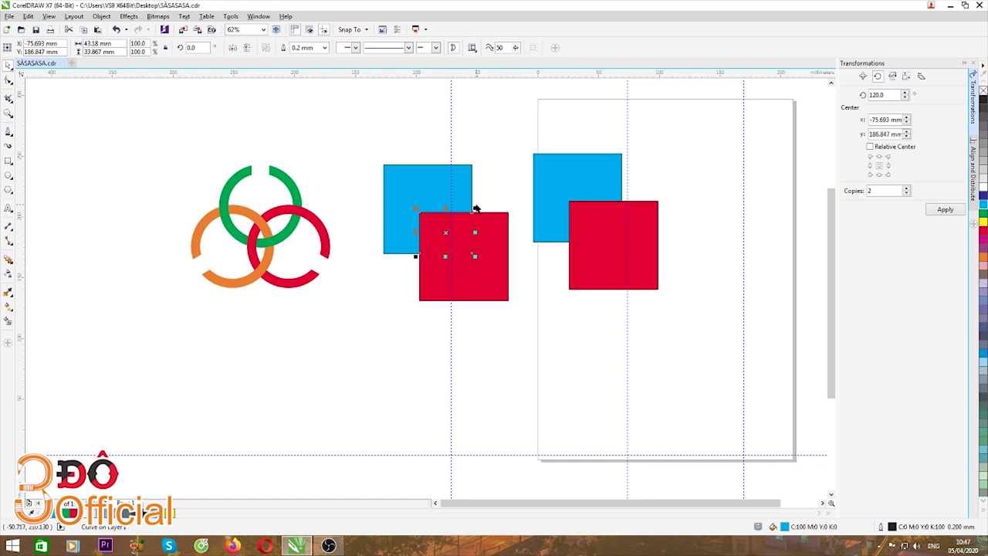
pyautogui.moveTo(447, 230); pyautogui.dragTo(375, 290)
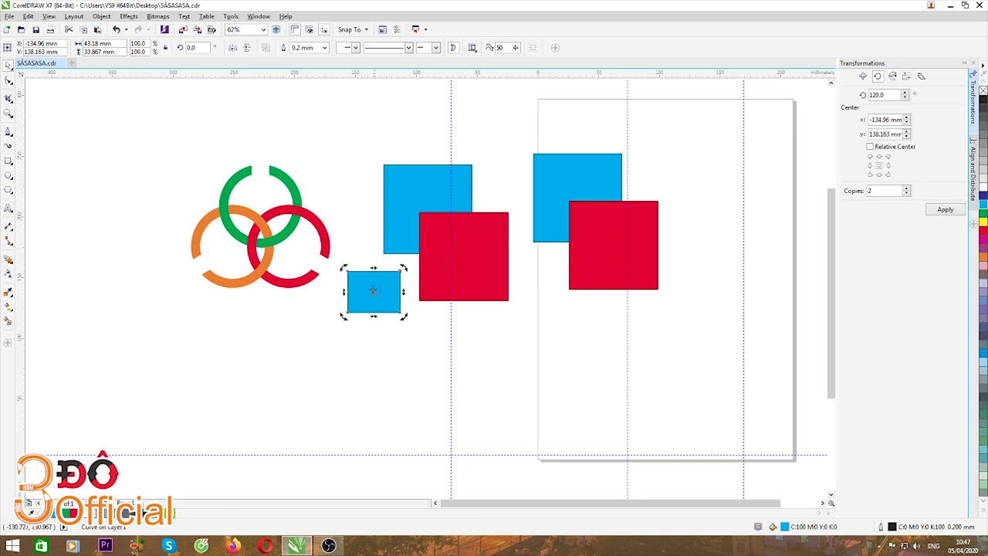
pyautogui.press('Delete')
# - Simplify the original blue and red squares, move the blue piece away from the red one, and undo these changes
pyautogui.moveTo(346, 140); pyautogui.dragTo(521, 340)
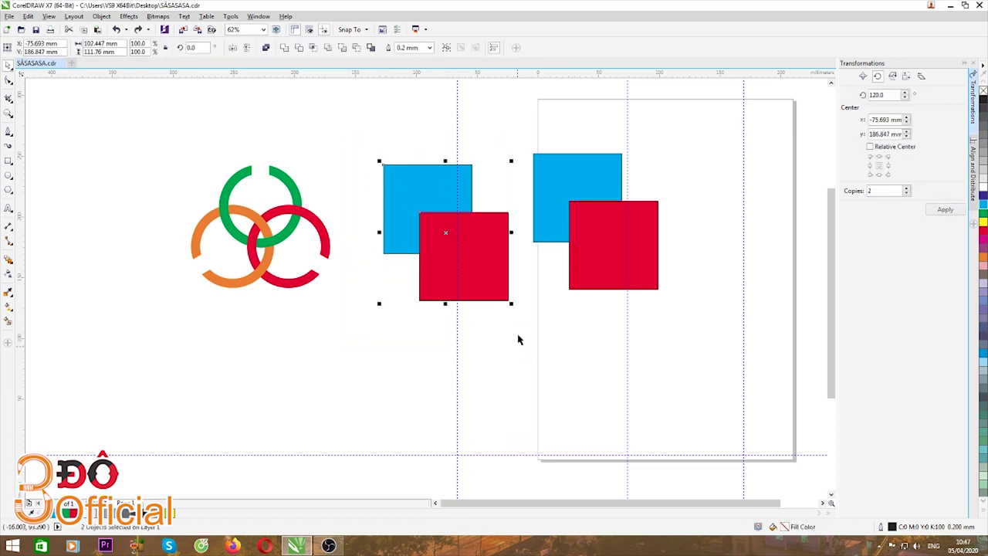
pyautogui.click(327, 49)
pyautogui.moveTo(415, 187); pyautogui.dragTo(376, 159)
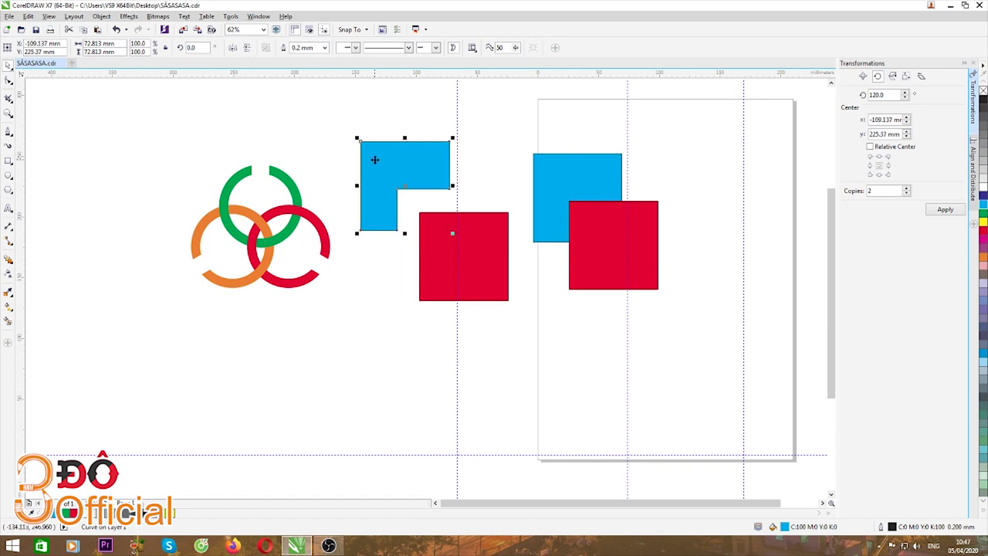
pyautogui.hotkey('ctrl', 'z')
pyautogui.hotkey('ctrl', 'z')
pyautogui.hotkey('ctrl', 'z')
# - Apply Front minus back to the original blue and red squares and undo it
pyautogui.moveTo(338, 131); pyautogui.dragTo(525, 341)
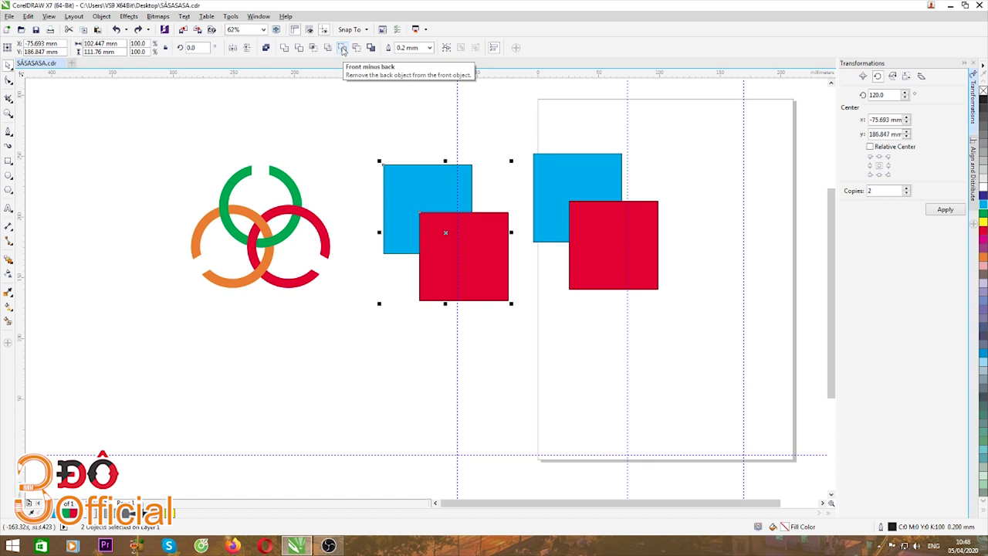
pyautogui.click(342, 48)
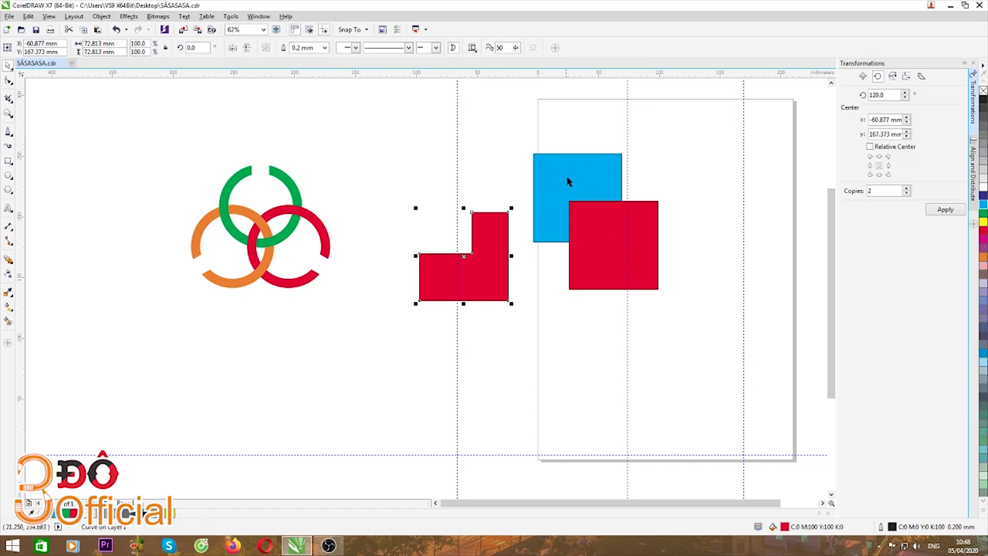
pyautogui.hotkey('ctrl', 'z')
pyautogui.click(344, 134)
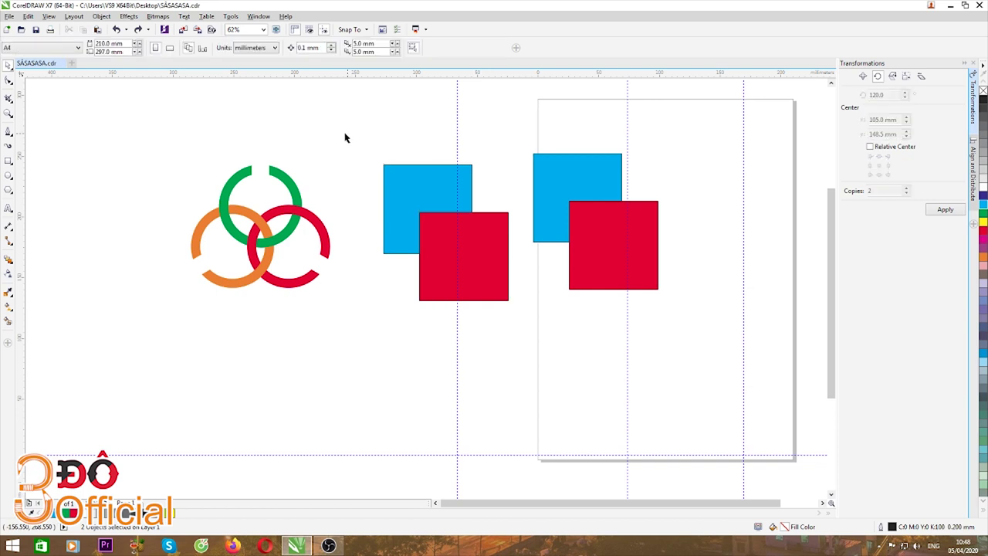
# - Apply Back minus front to the original blue and red squares and undo it
pyautogui.moveTo(338, 130); pyautogui.dragTo(520, 345)
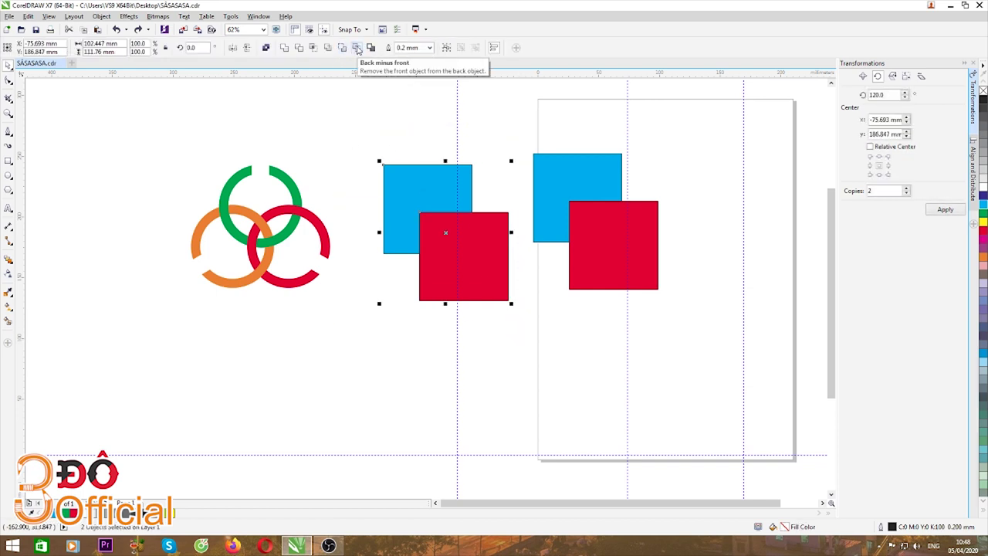
pyautogui.click(357, 48)
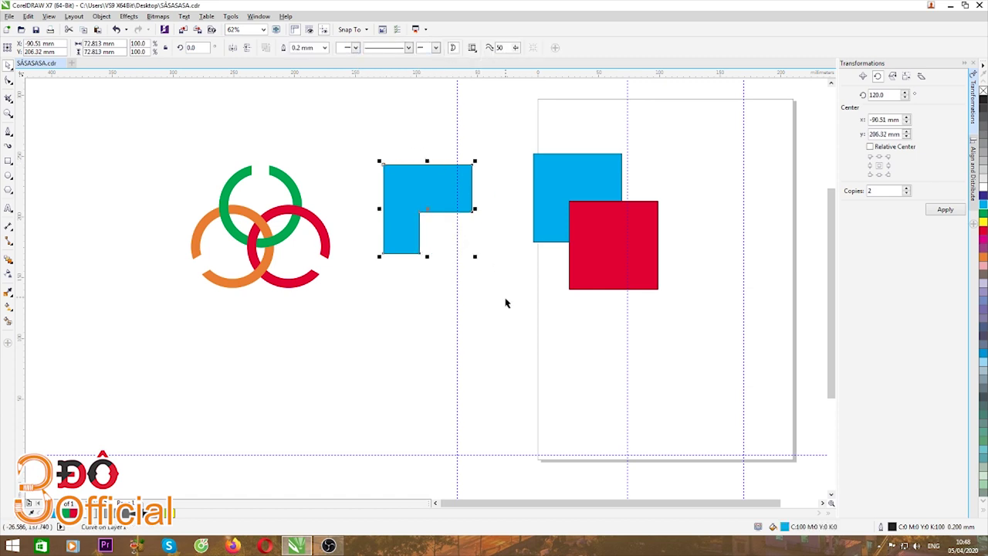
pyautogui.click(372, 149)
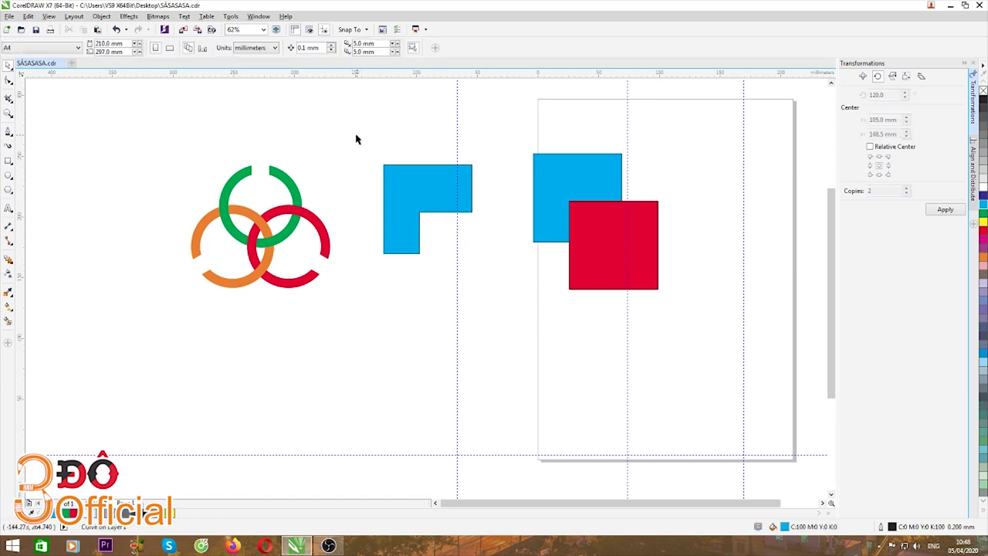
pyautogui.moveTo(347, 128); pyautogui.dragTo(494, 313)
pyautogui.hotkey('ctrl', 'z')
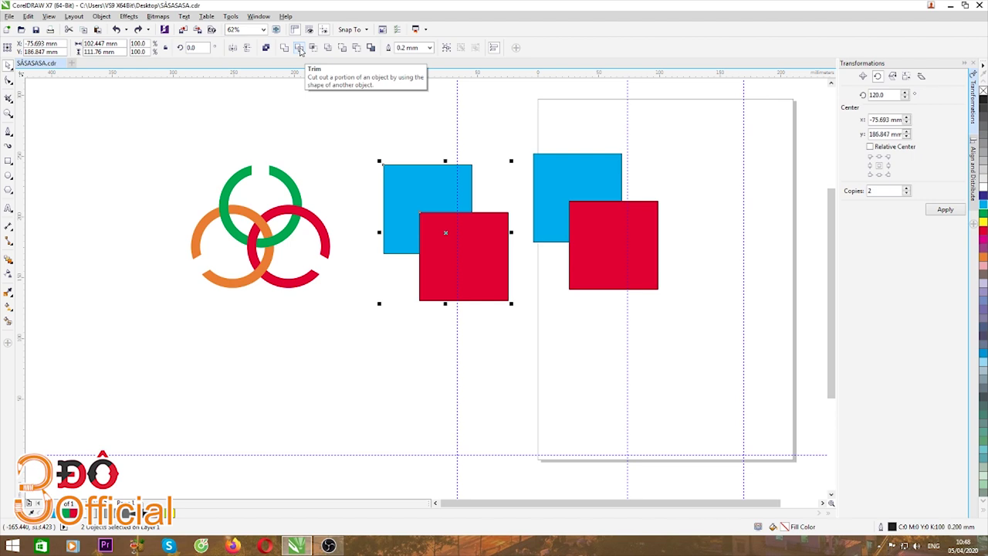
# - Create a boundary around the original blue and red squares and move the outline below them to about X -90 mm, Y 58 mm
pyautogui.moveTo(344, 132); pyautogui.dragTo(543, 380)
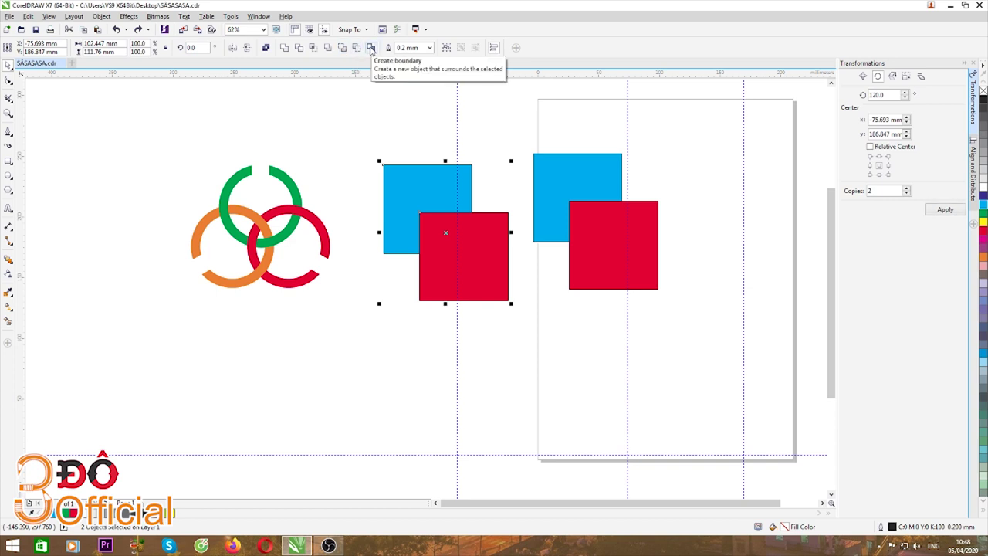
pyautogui.click(371, 48)
pyautogui.moveTo(366, 203); pyautogui.dragTo(304, 329)
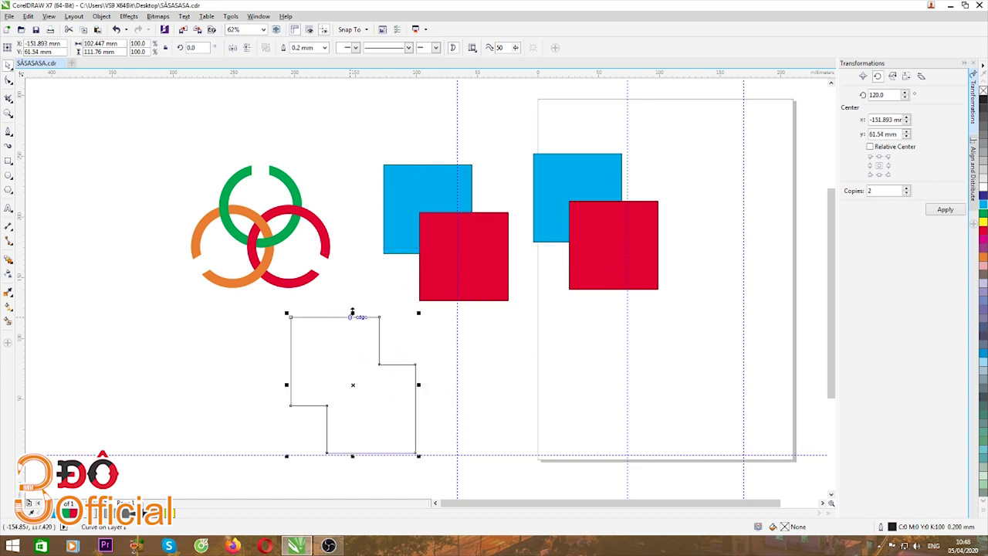
pyautogui.scroll(-1, 386, 237)
pyautogui.moveTo(364, 274); pyautogui.dragTo(399, 271)
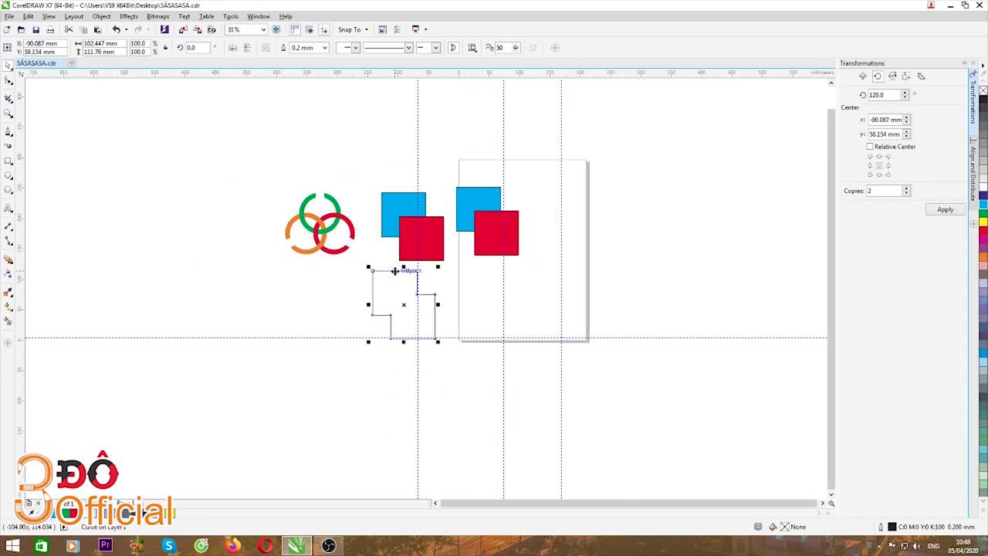
pyautogui.scroll(2, 395, 271)
pyautogui.scroll(-2, 395, 271)
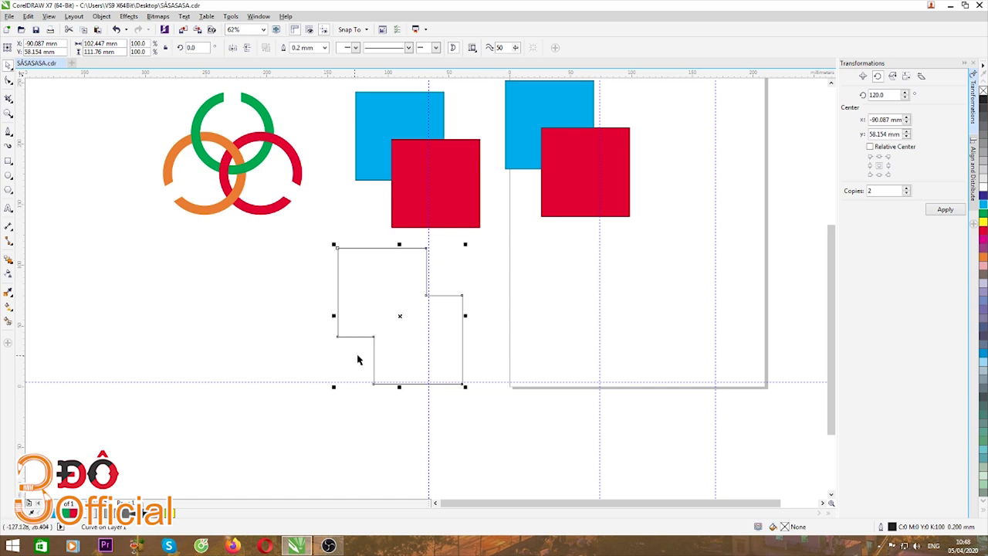
pyautogui.scroll(-2, 397, 272)
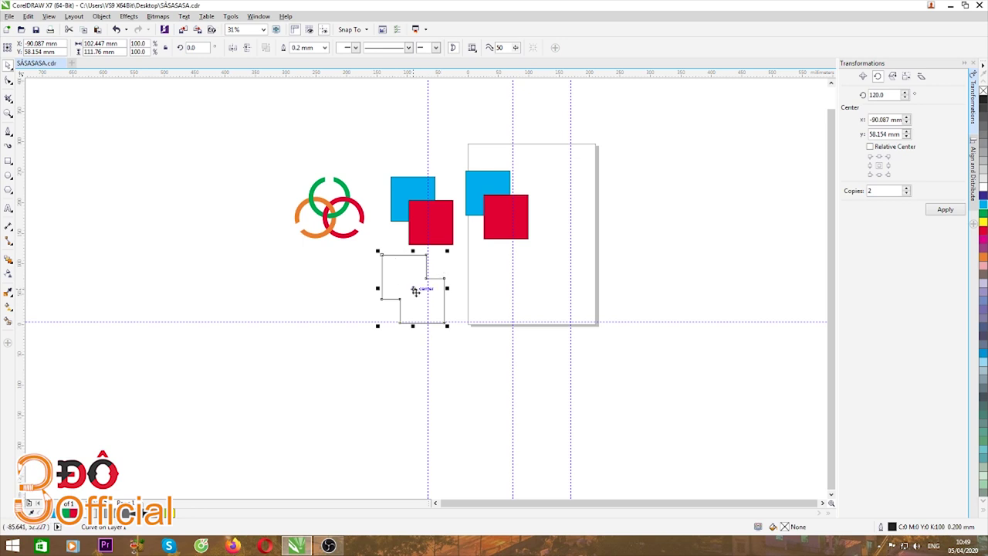
# - Delete both pairs of blue and red squares and the boundary outline below them
pyautogui.scroll(2, 417, 270)
pyautogui.scroll(-2, 417, 301)
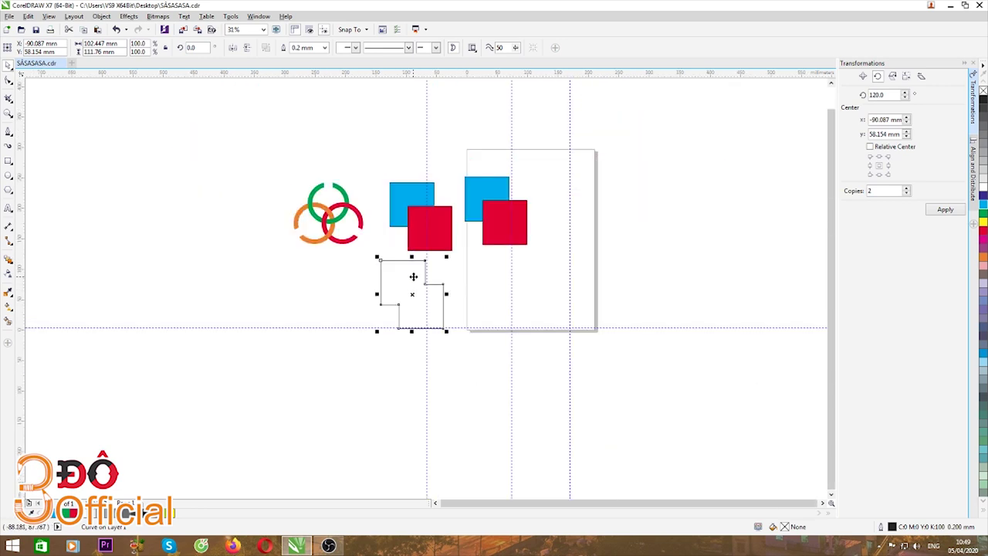
pyautogui.scroll(2, 415, 275)
pyautogui.scroll(-2, 415, 276)
pyautogui.click(353, 151)
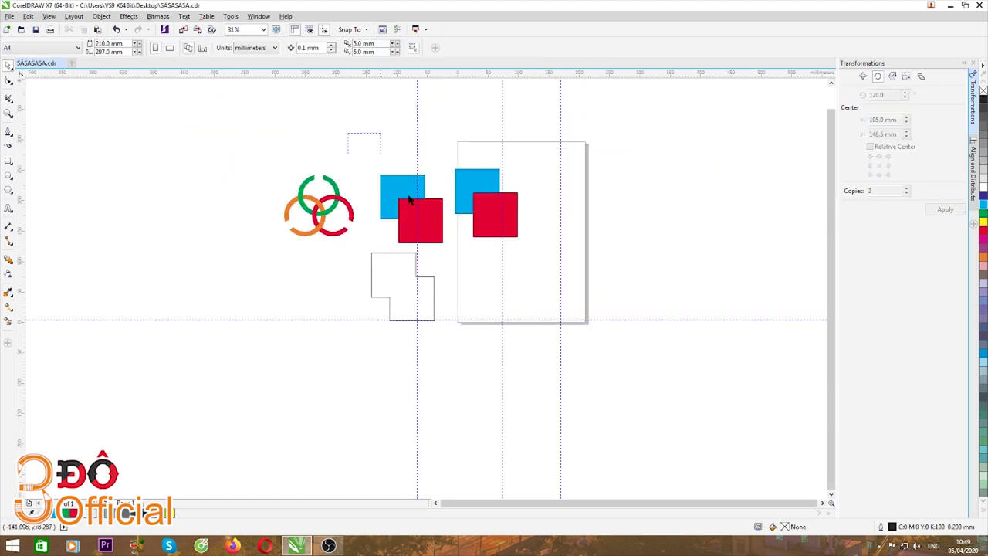
pyautogui.moveTo(409, 199); pyautogui.dragTo(574, 401)
pyautogui.press('Delete')
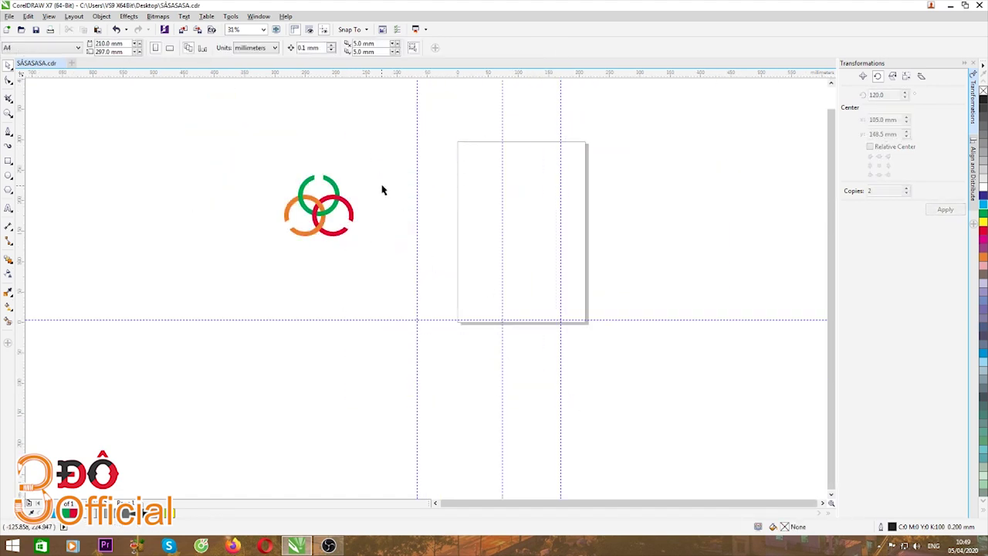
# - Examine the sample logo of three interlocking green, orange and red gapped rings
pyautogui.scroll(2, 414, 205)
pyautogui.scroll(-2, 275, 186)
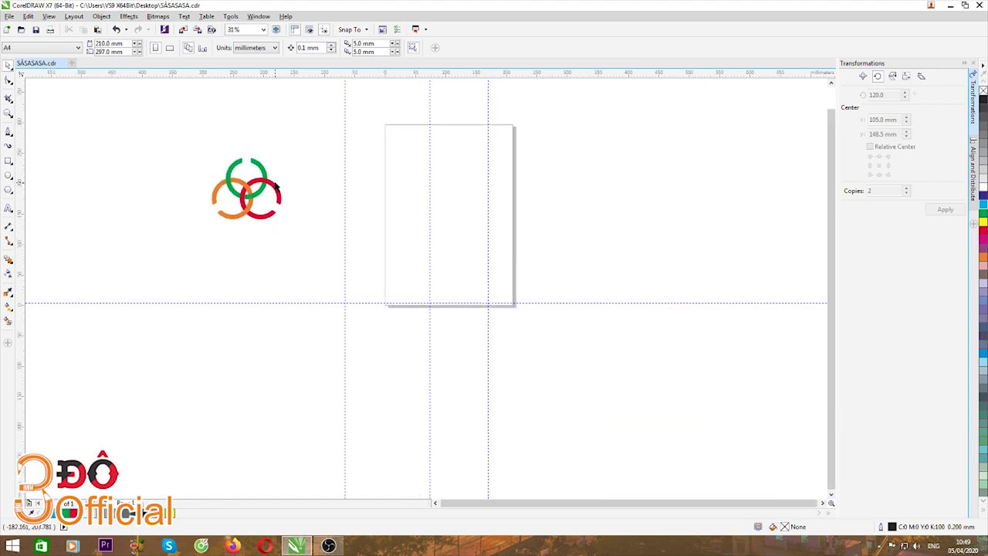
pyautogui.scroll(2, 258, 149)
pyautogui.moveTo(137, 133); pyautogui.dragTo(410, 337)
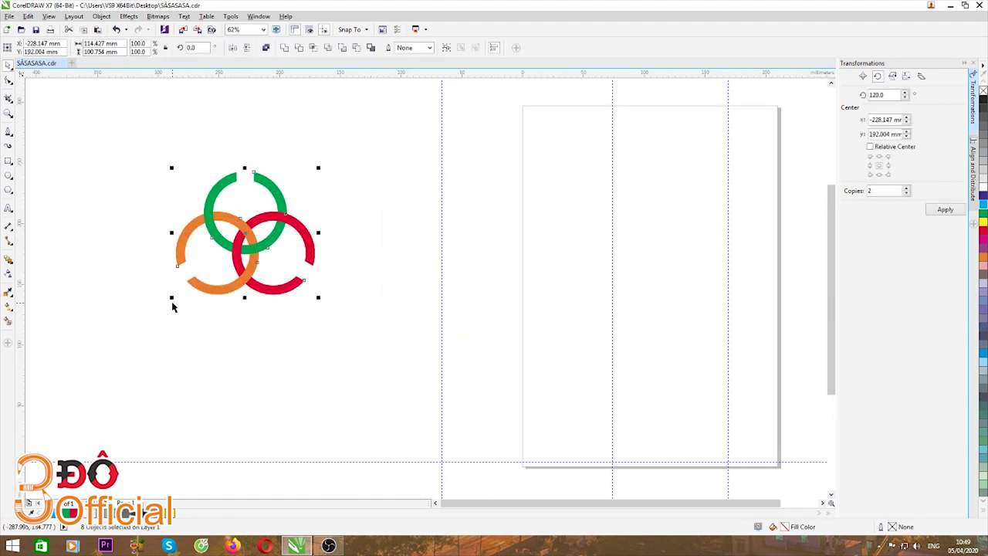
pyautogui.click(240, 364)
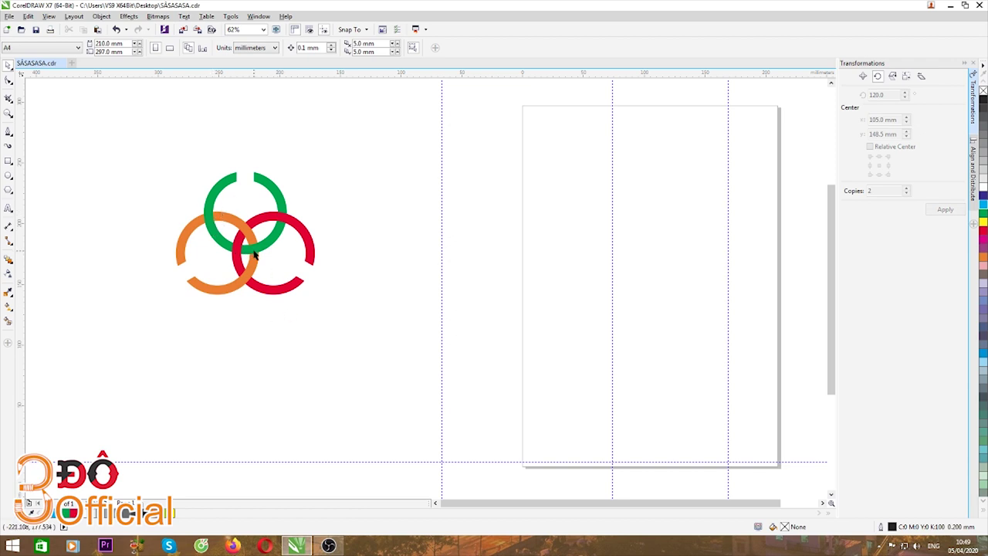
pyautogui.scroll(2, 255, 255)
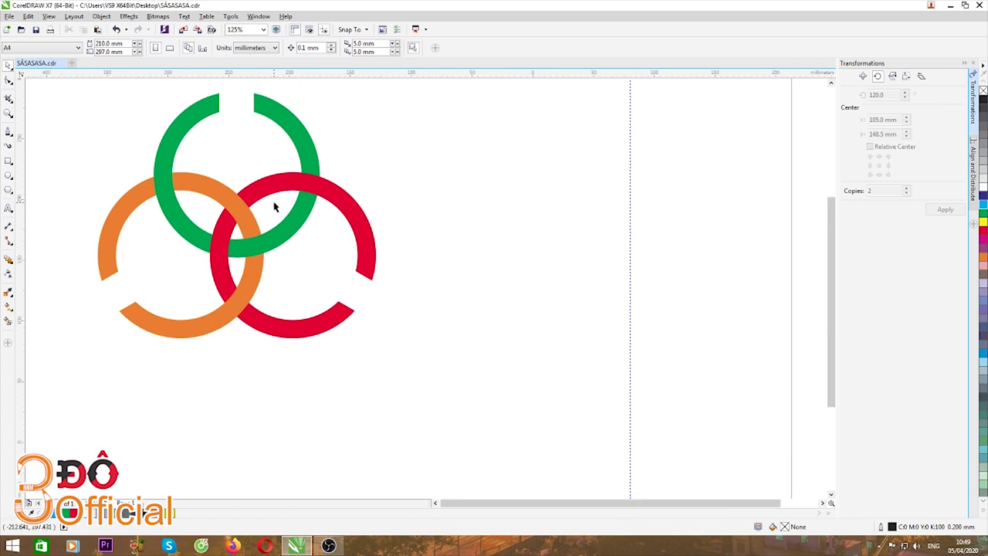
pyautogui.scroll(-1, 278, 210)
pyautogui.scroll(1, 382, 190)
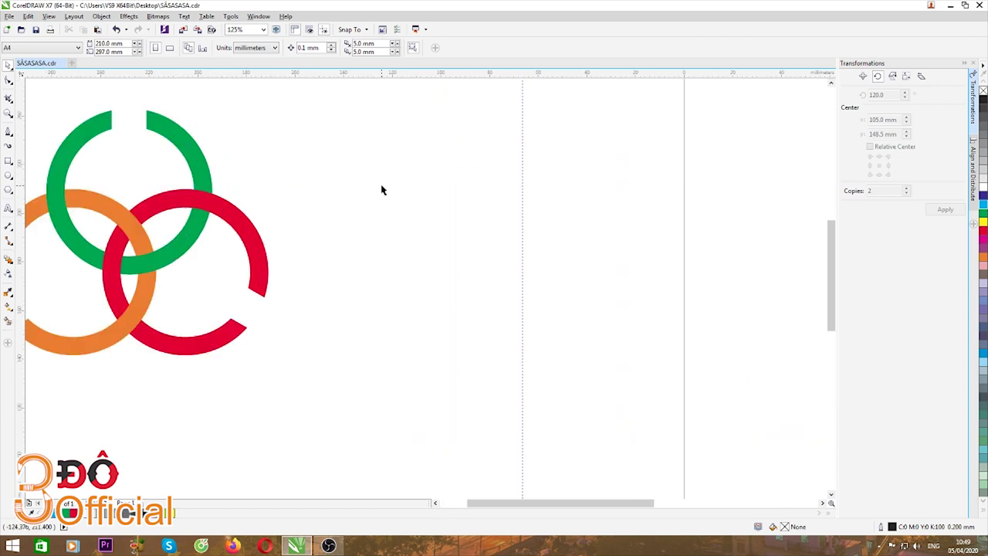
pyautogui.scroll(-1, 388, 175)
pyautogui.moveTo(146, 113); pyautogui.dragTo(414, 323)
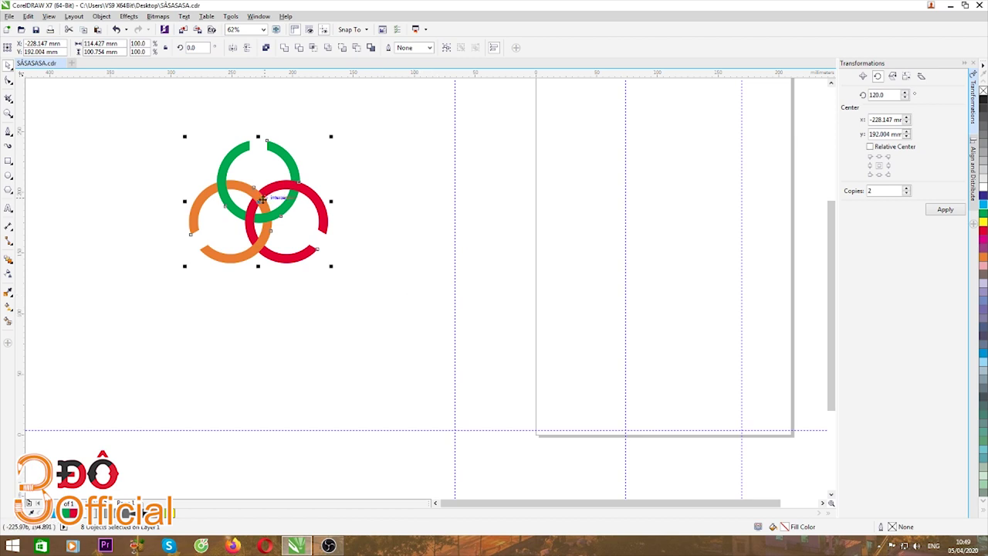
# - Draw a circle about 82 mm in diameter between the ring logo and the page
pyautogui.click(8, 176)
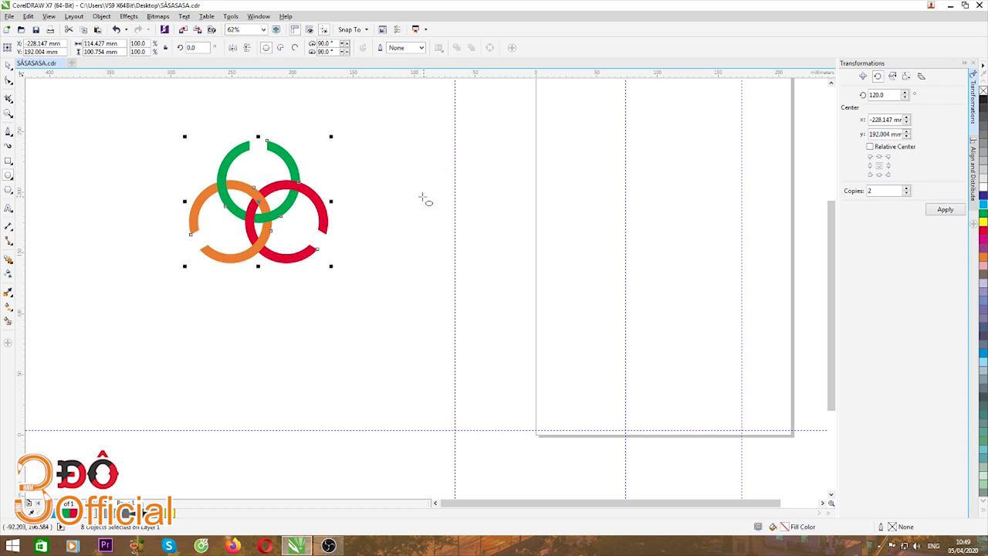
pyautogui.moveTo(407, 182)
pyautogui.mouseDown()
pyautogui.moveTo(517, 278)
pyautogui.moveTo(507, 269)
pyautogui.mouseUp()
pyautogui.press('space')
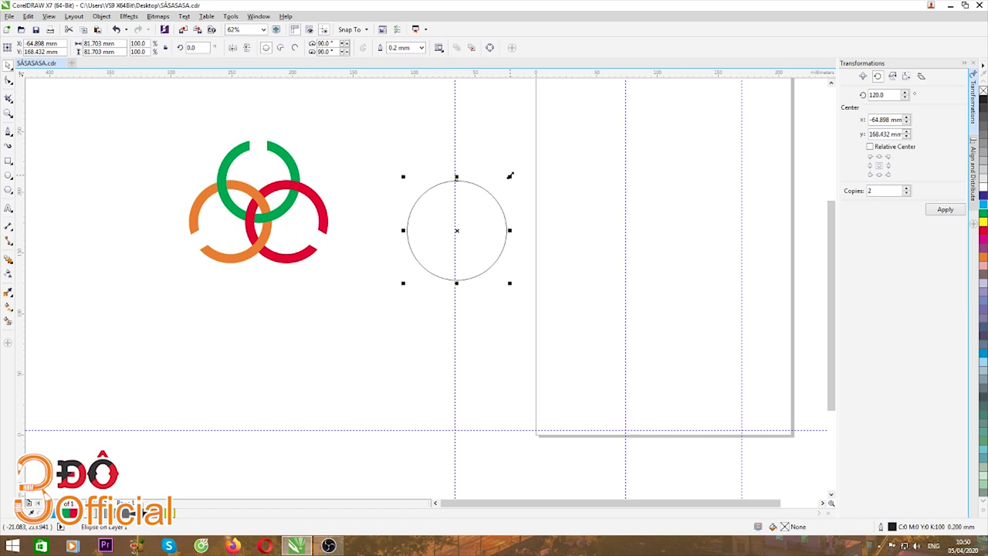
# - Create a concentric copy of the circle scaled down to about 60.5 mm in diameter
pyautogui.moveTo(510, 176); pyautogui.dragTo(502, 188)
pyautogui.press('shift')
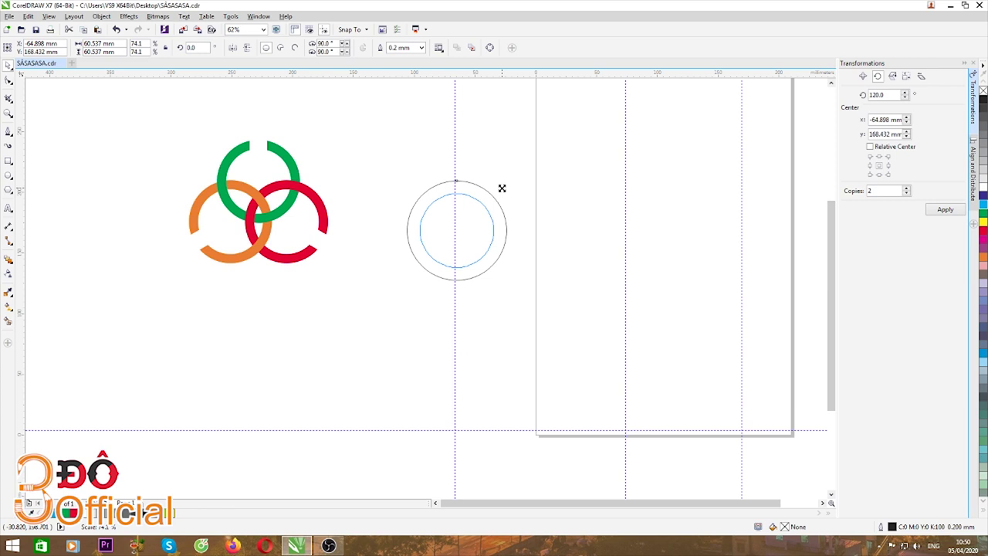
pyautogui.moveTo(502, 189); pyautogui.dragTo(502, 189)
pyautogui.scroll(4, 466, 203)
pyautogui.scroll(-4, 464, 199)
# - Cut the inner circle out of the outer one with Back minus front and move the ring to about X -104 mm, Y 164 mm
pyautogui.moveTo(362, 132); pyautogui.dragTo(532, 318)
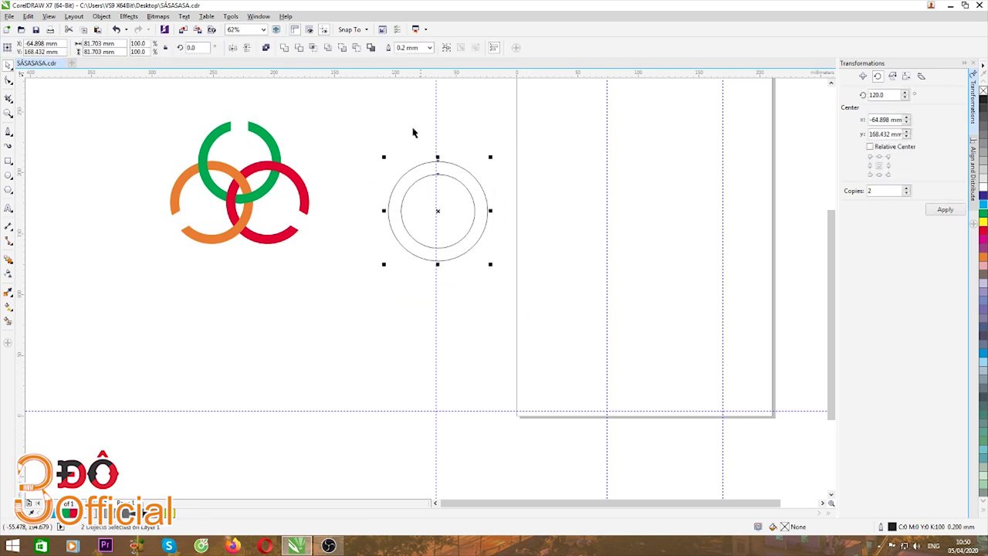
pyautogui.click(358, 49)
pyautogui.click(373, 161)
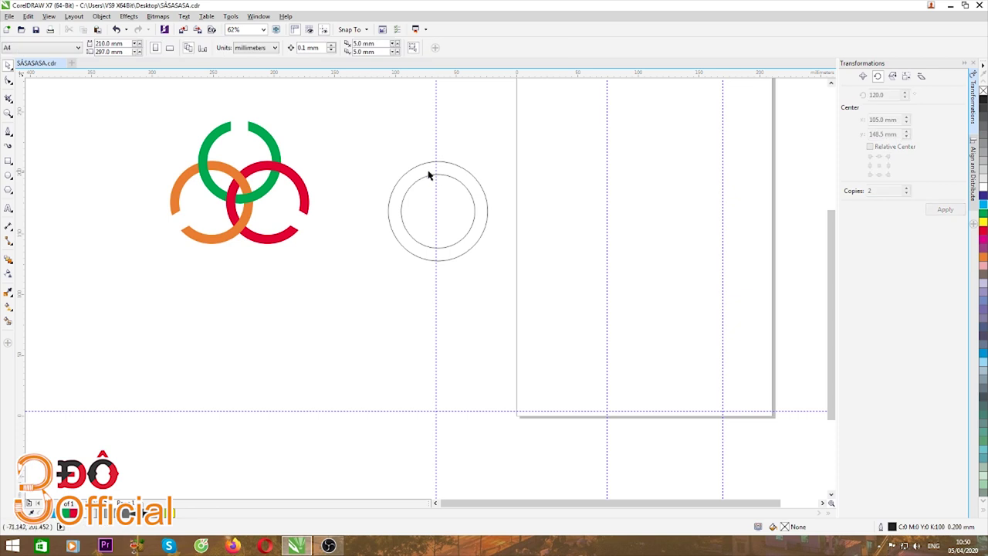
pyautogui.click(463, 174)
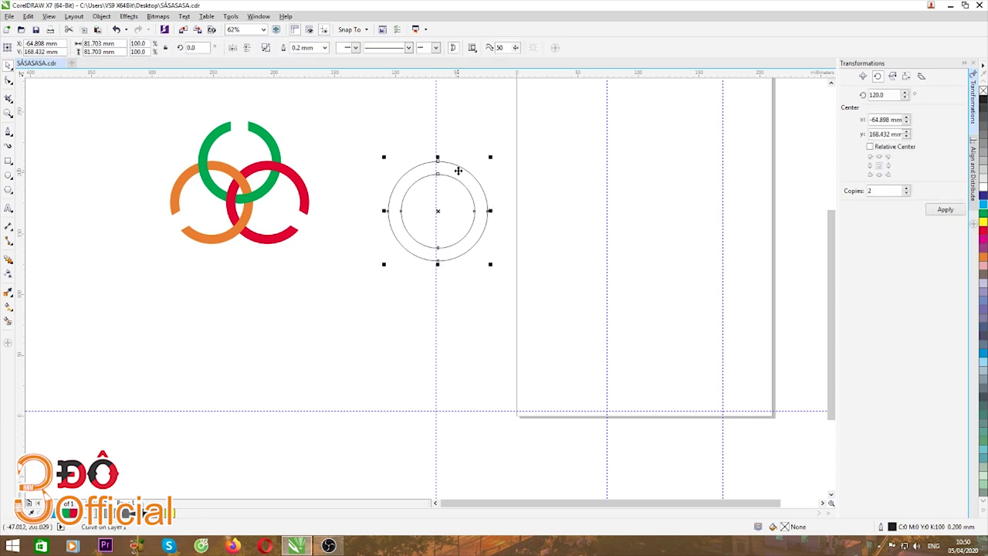
pyautogui.moveTo(456, 165)
pyautogui.mouseDown()
pyautogui.moveTo(542, 160)
pyautogui.moveTo(388, 170)
pyautogui.mouseUp()
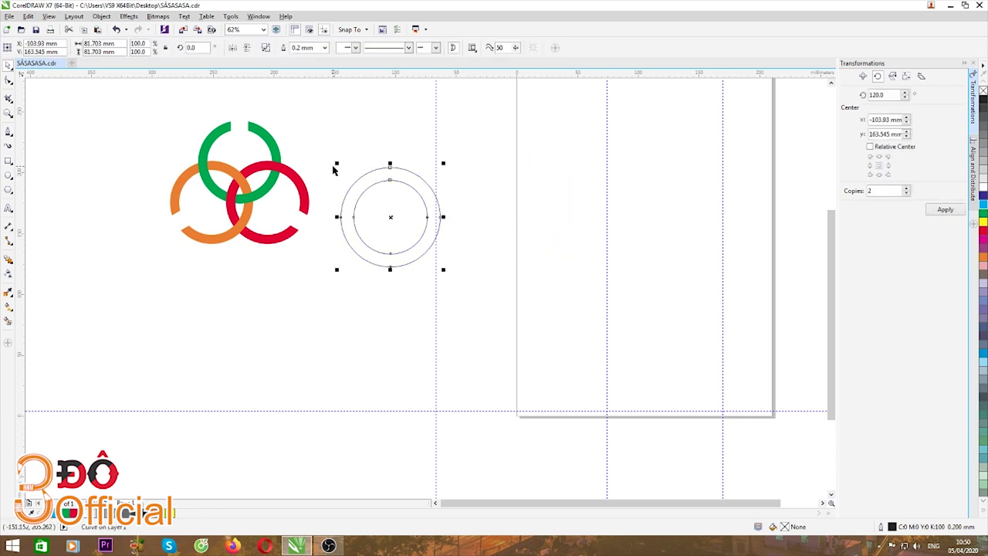
pyautogui.moveTo(315, 146); pyautogui.dragTo(491, 318)
# - Draw a rectangle about 17 mm wide and 35 mm high across the upper edge of the ring
pyautogui.scroll(2, 359, 189)
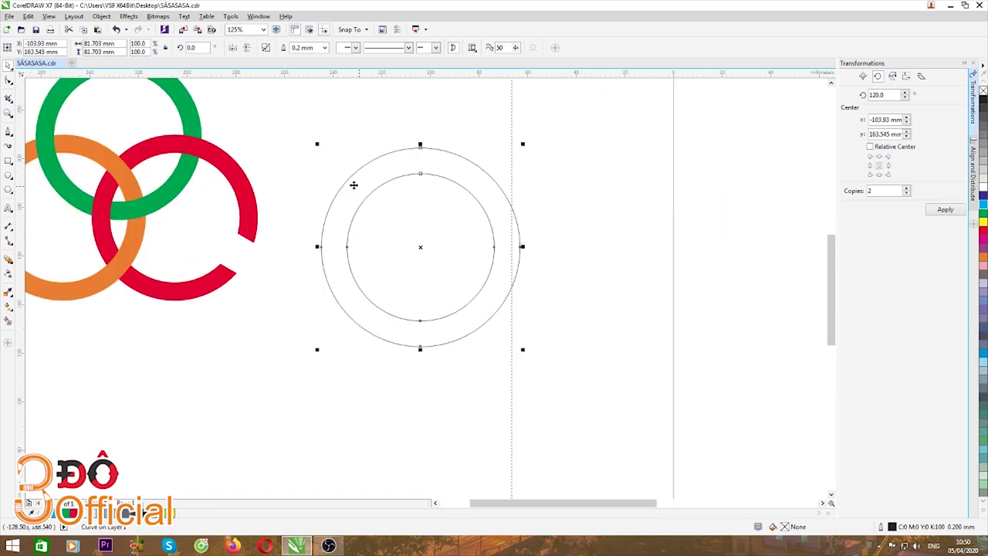
pyautogui.click(8, 161)
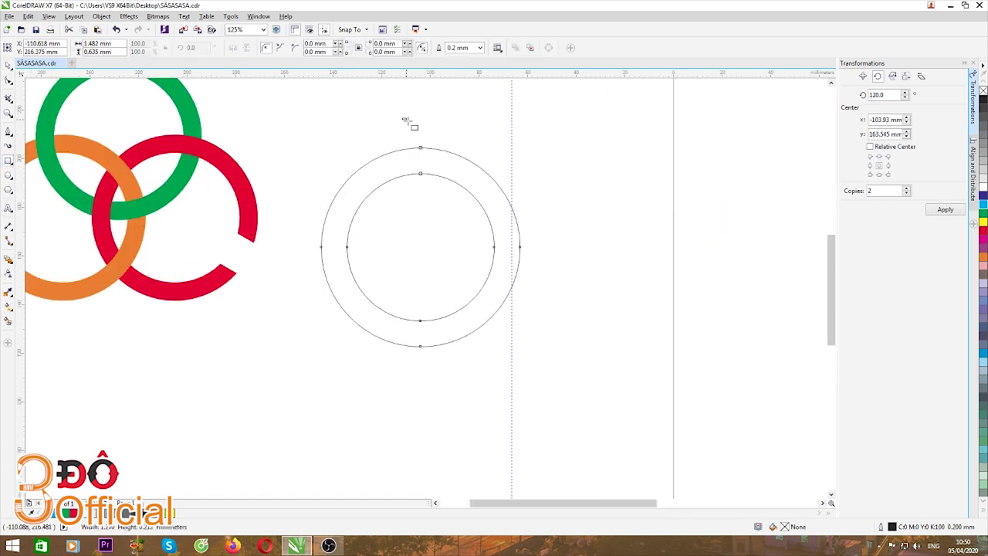
pyautogui.moveTo(402, 118); pyautogui.dragTo(445, 203)
pyautogui.press('space')
pyautogui.scroll(-2, 432, 199)
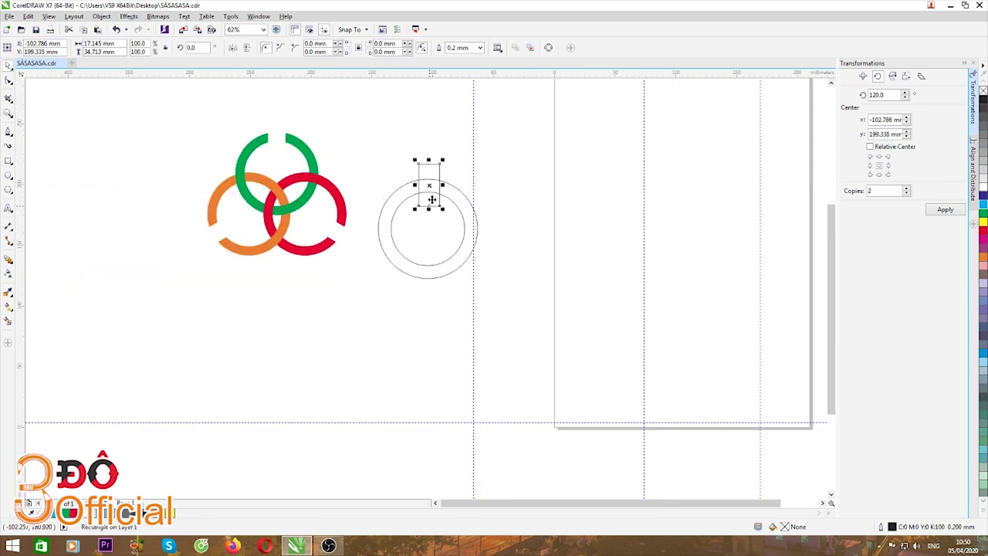
pyautogui.click(398, 147)
# - Subtract the rectangle from the ring with Back minus front to cut a gap at its top
pyautogui.scroll(2, 419, 191)
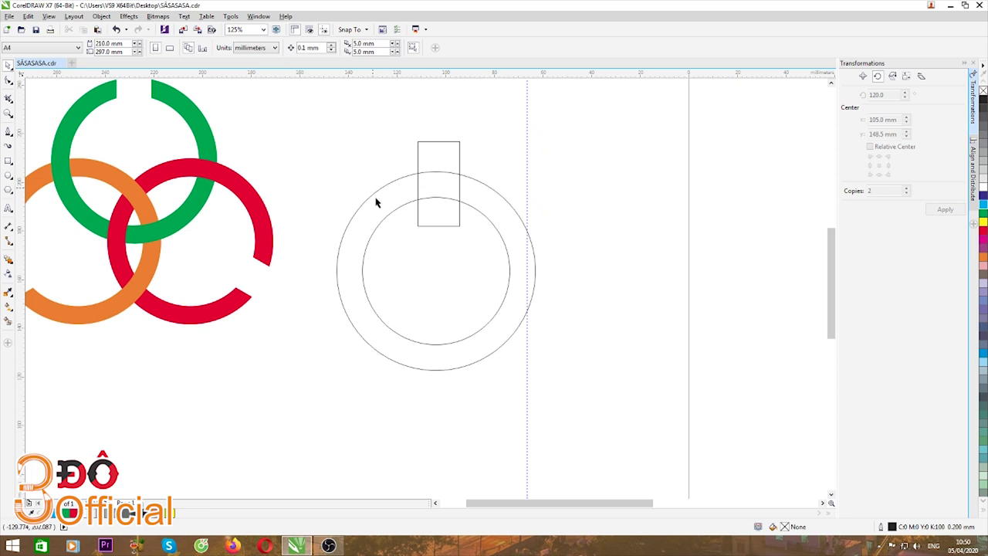
pyautogui.scroll(-2, 425, 209)
pyautogui.moveTo(360, 145); pyautogui.dragTo(521, 310)
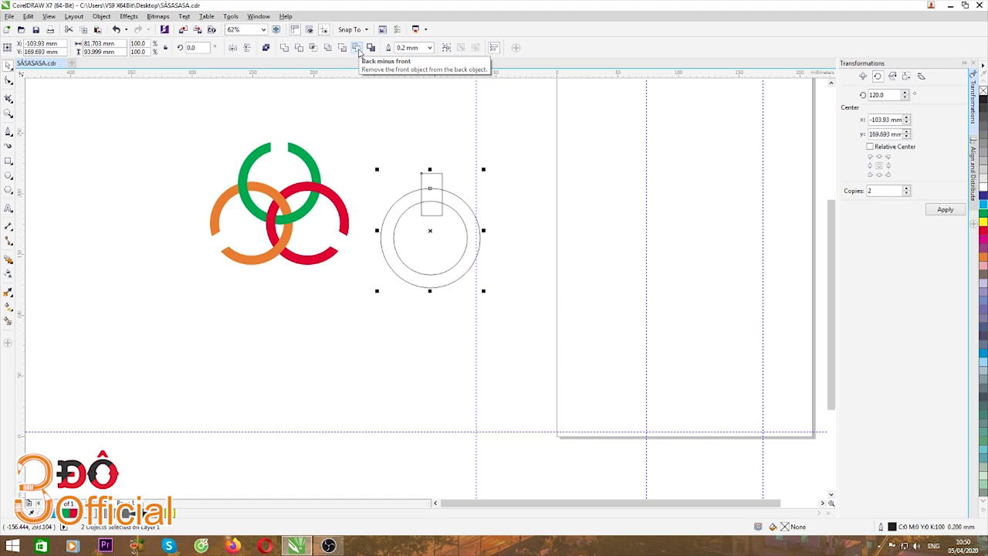
pyautogui.click(359, 48)
pyautogui.click(403, 173)
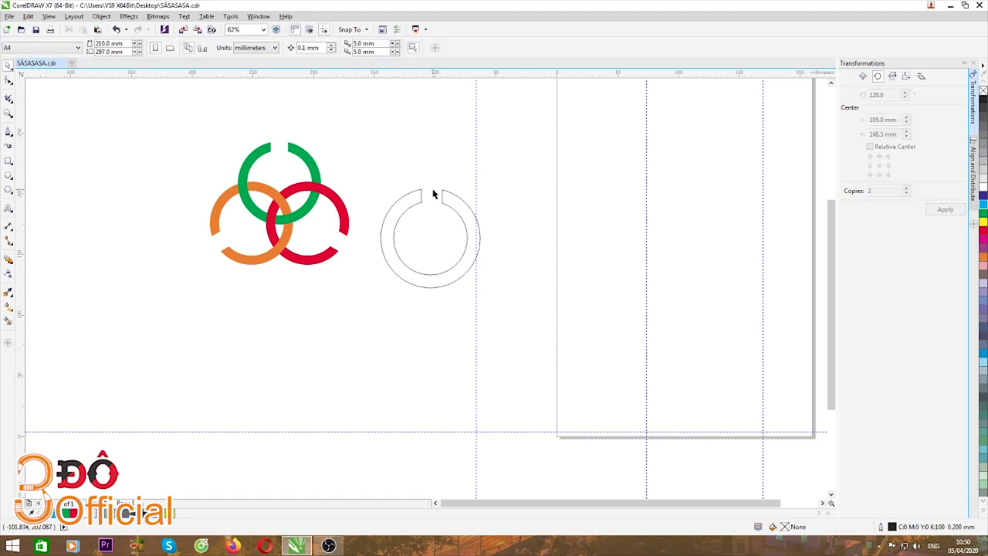
pyautogui.scroll(2, 441, 222)
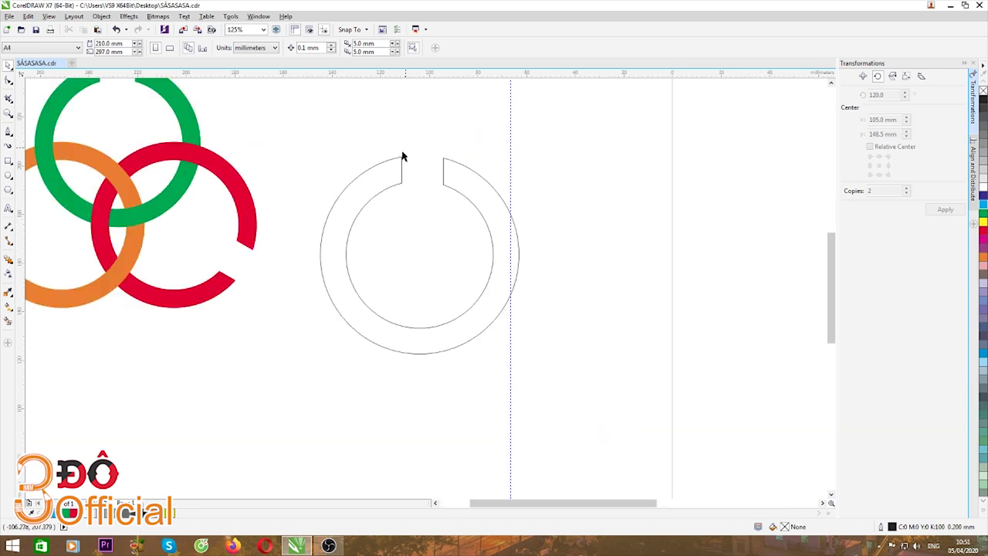
pyautogui.scroll(-2, 416, 189)
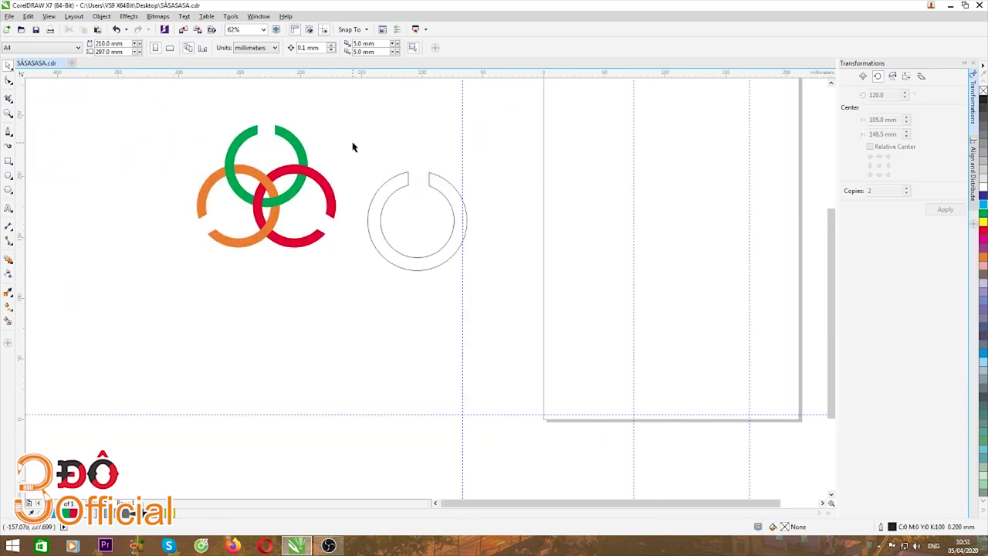
# - Move the gapped ring to the page's edge at about X -14 mm, Y 207 mm
pyautogui.click(392, 190)
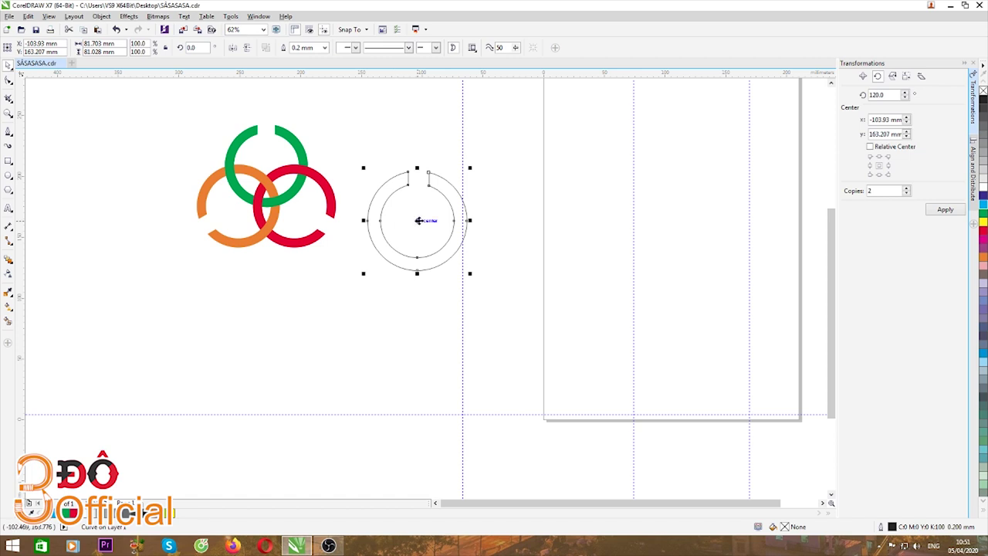
pyautogui.moveTo(419, 220); pyautogui.dragTo(526, 166)
pyautogui.scroll(-1, 357, 223)
pyautogui.scroll(1, 461, 196)
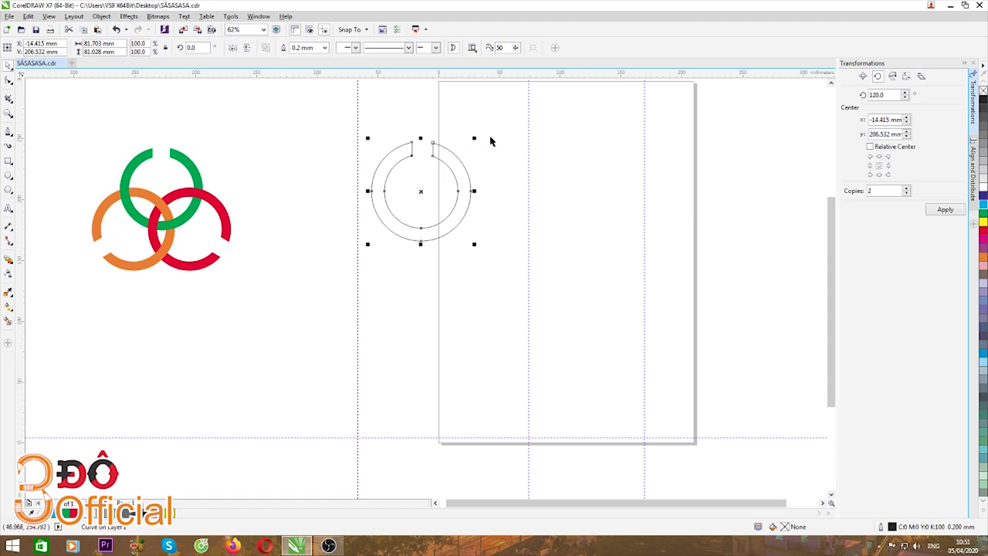
# - Move the gapped ring's rotation center straight down to about X -14 mm, Y 188 mm, inside the ring's lower part
pyautogui.scroll(2, 431, 203)
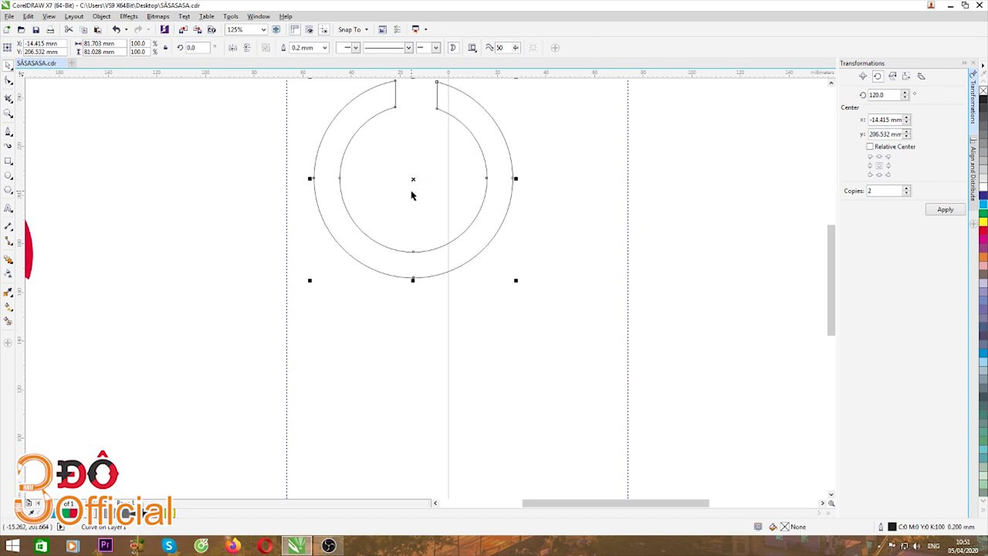
pyautogui.scroll(-2, 412, 200)
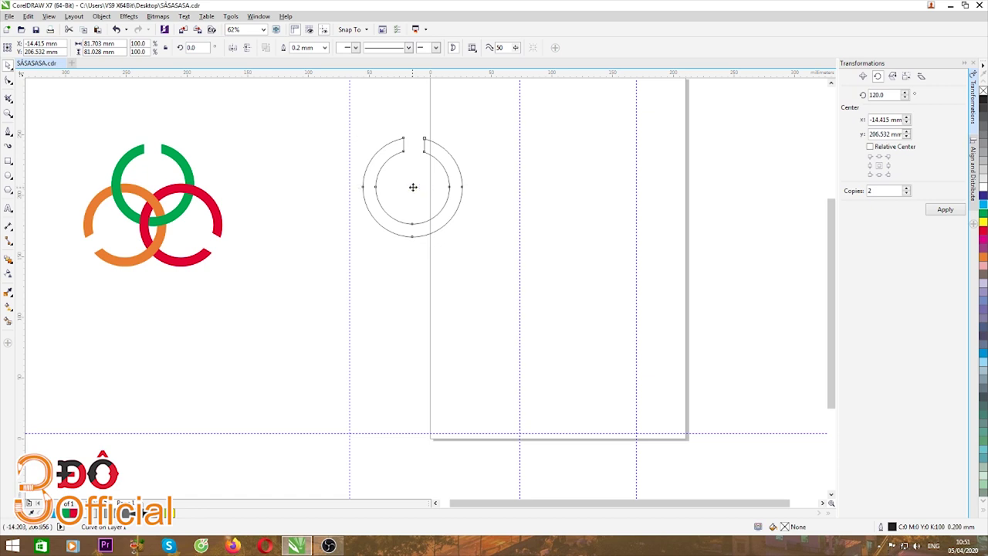
pyautogui.click(413, 187)
pyautogui.scroll(2, 415, 194)
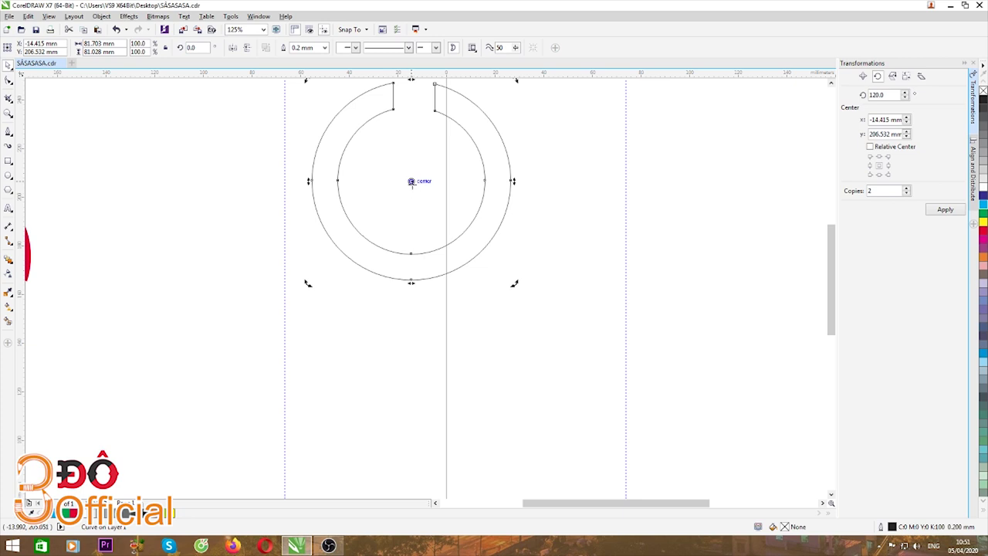
pyautogui.moveTo(411, 182); pyautogui.dragTo(412, 225)
pyautogui.scroll(-2, 417, 227)
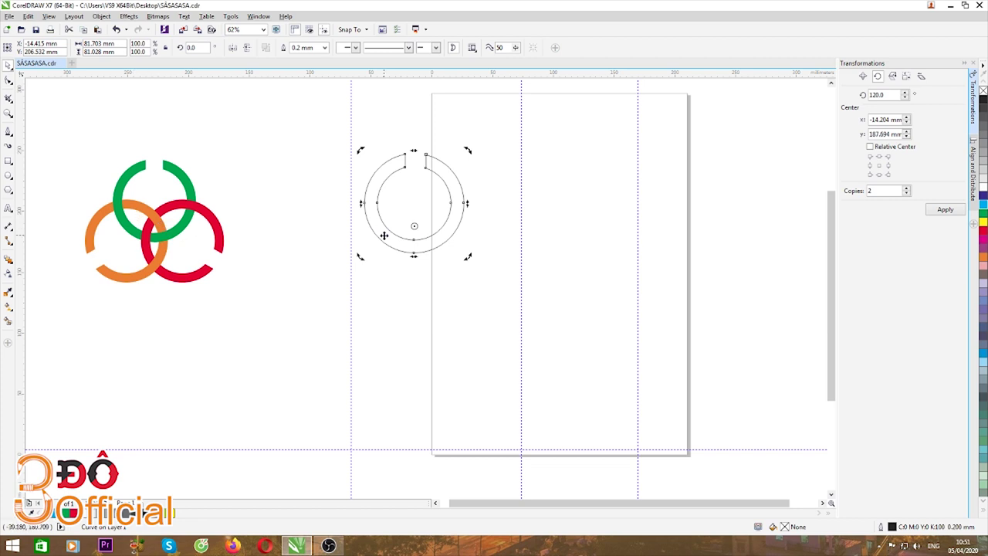
pyautogui.scroll(2, 413, 226)
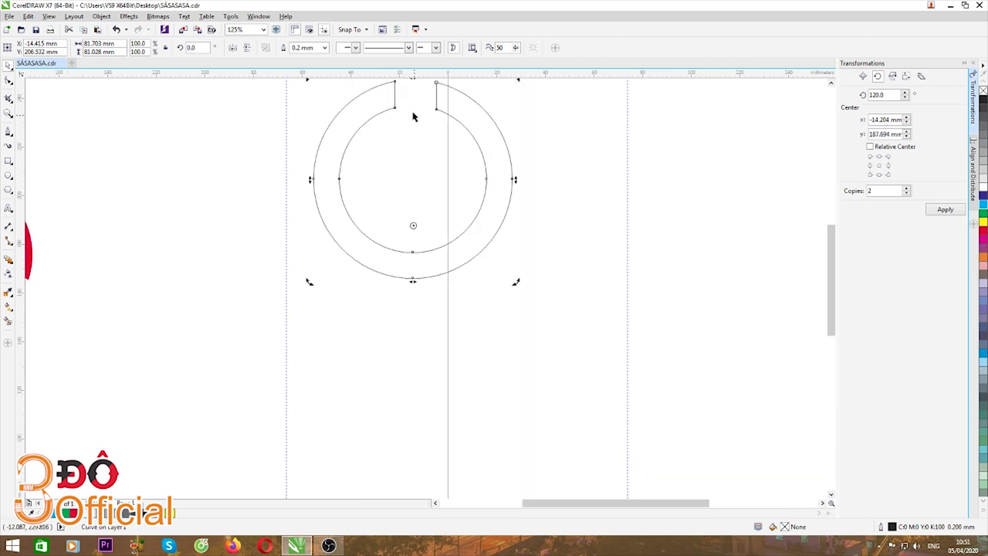
pyautogui.scroll(-2, 397, 218)
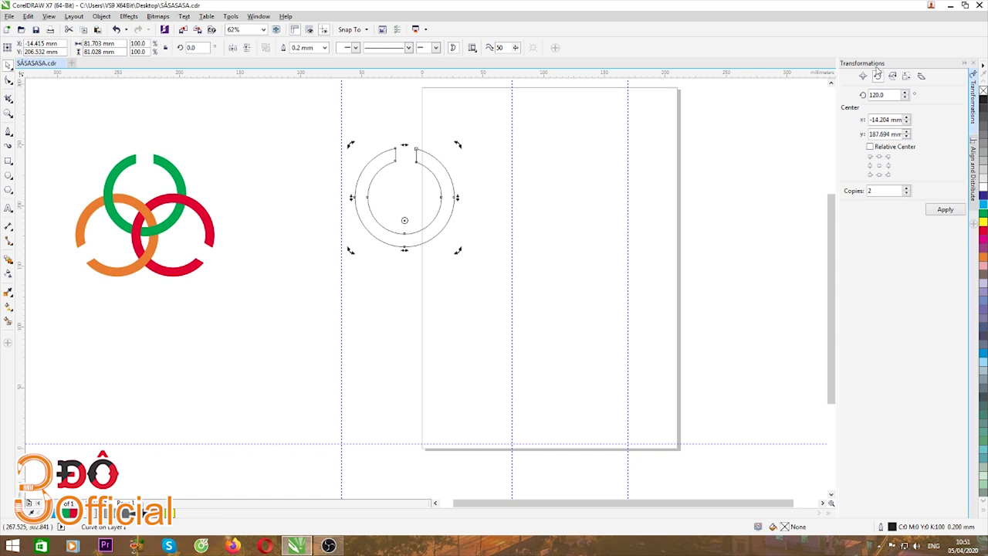
# - Open the Position transformation settings for the gapped ring and set the number of copies to 2
pyautogui.click(127, 17)
pyautogui.moveTo(157, 19)
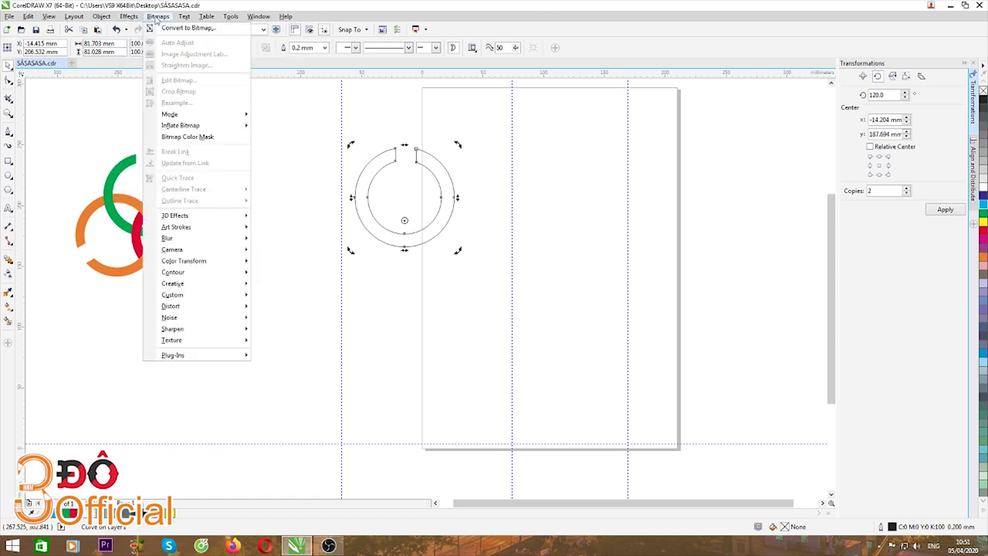
pyautogui.moveTo(98, 20)
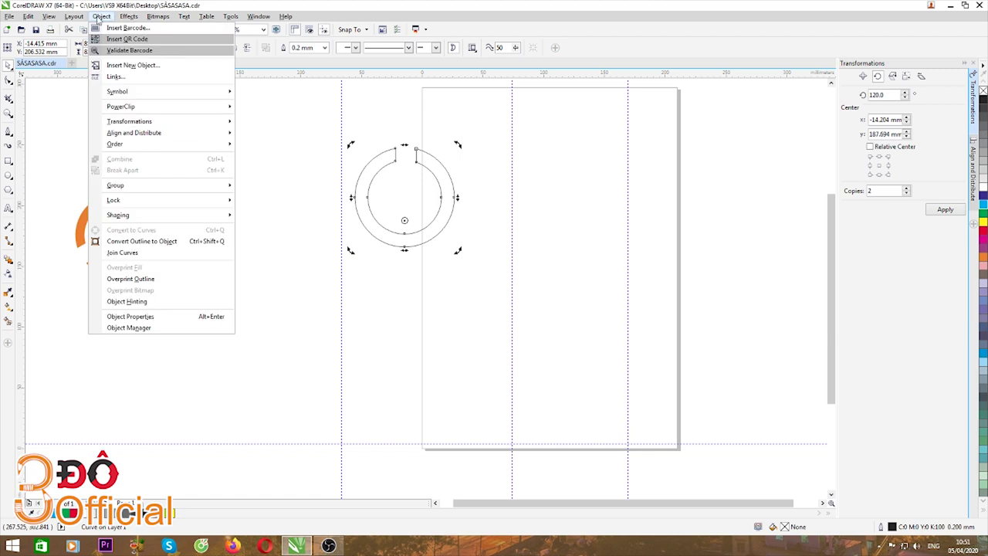
pyautogui.moveTo(112, 123)
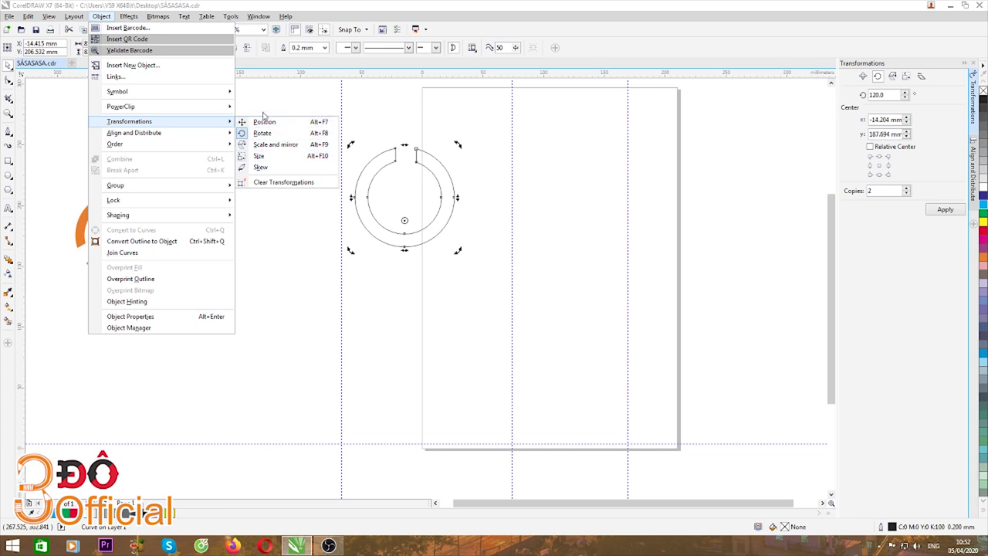
pyautogui.moveTo(224, 144)
pyautogui.moveTo(219, 124)
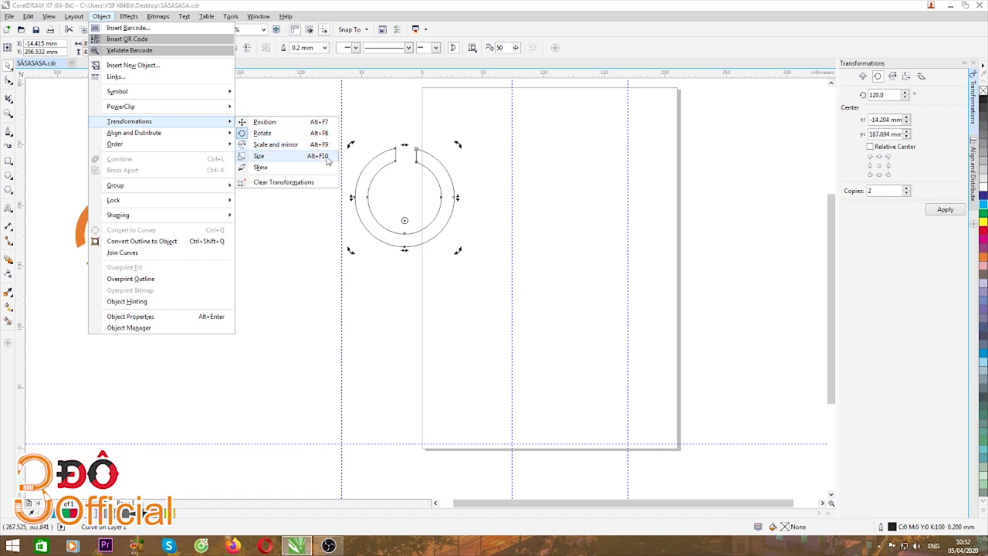
pyautogui.click(266, 124)
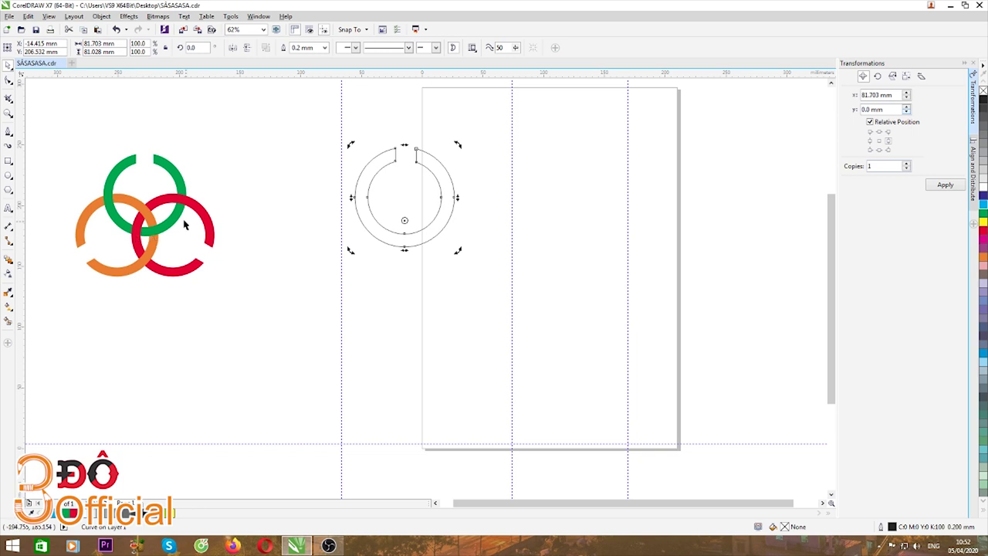
pyautogui.click(907, 164)
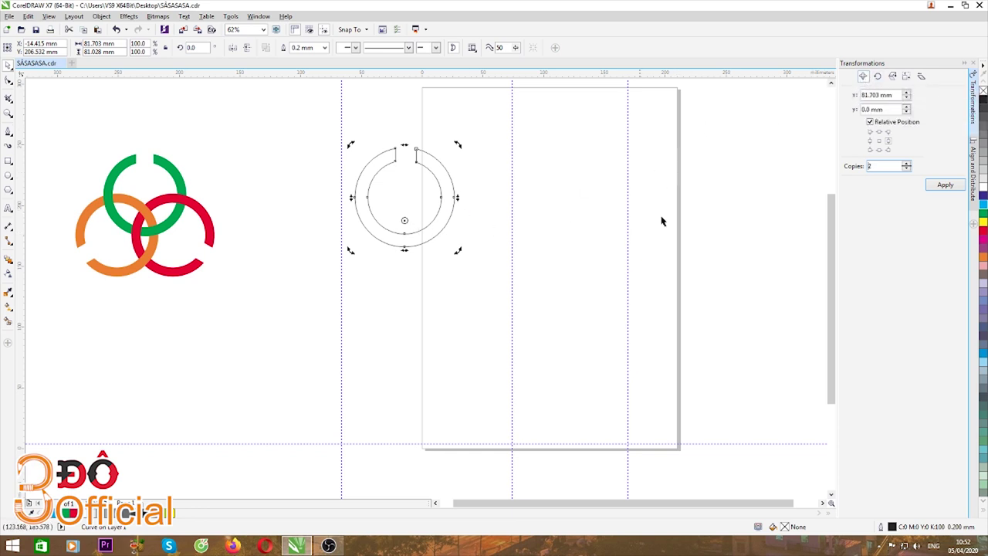
# - Try rotating two copies of the gapped ring by 120° about X -14.2 mm, Y 187.7 mm, and undo it
pyautogui.click(878, 78)
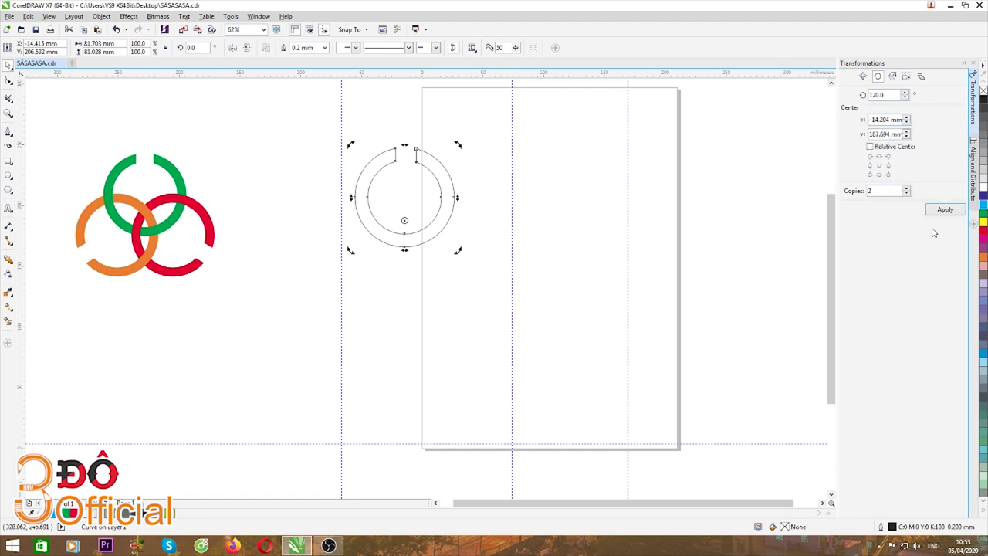
pyautogui.click(946, 210)
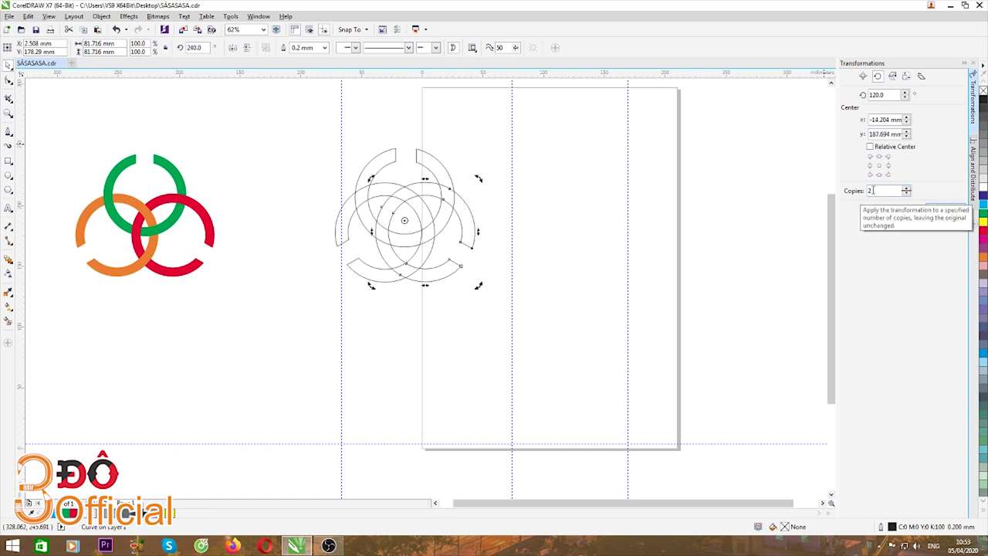
pyautogui.hotkey('ctrl', 'z')
pyautogui.click(618, 231)
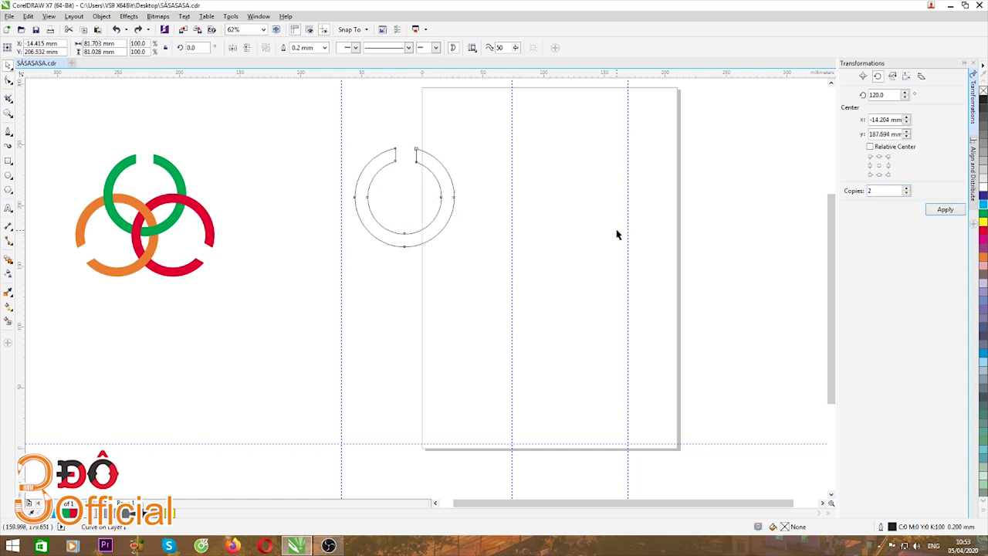
# - Move the gapped ring's rotation center down to about X -14.4 mm, Y 182.6 mm and rotate two copies by 120° around it
pyautogui.click(387, 173)
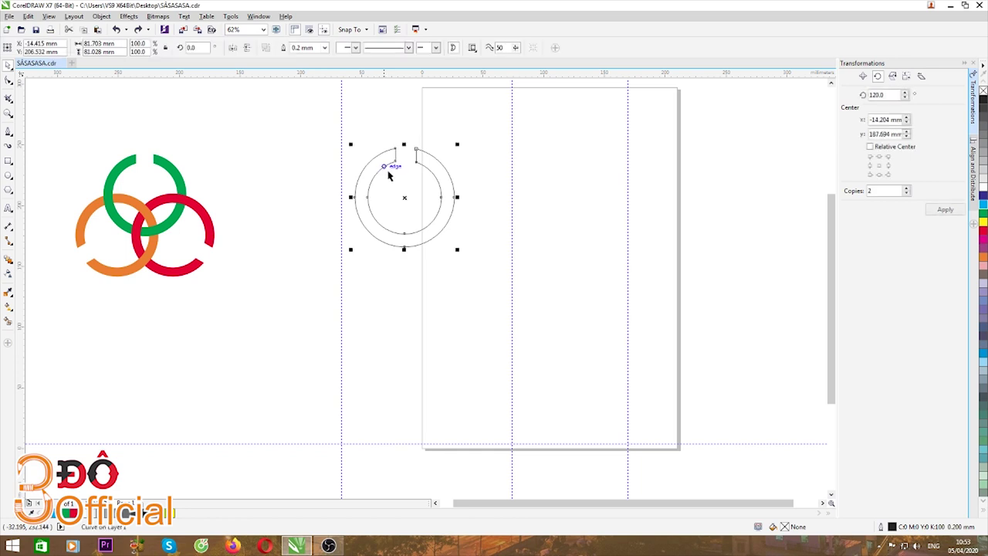
pyautogui.click(404, 196)
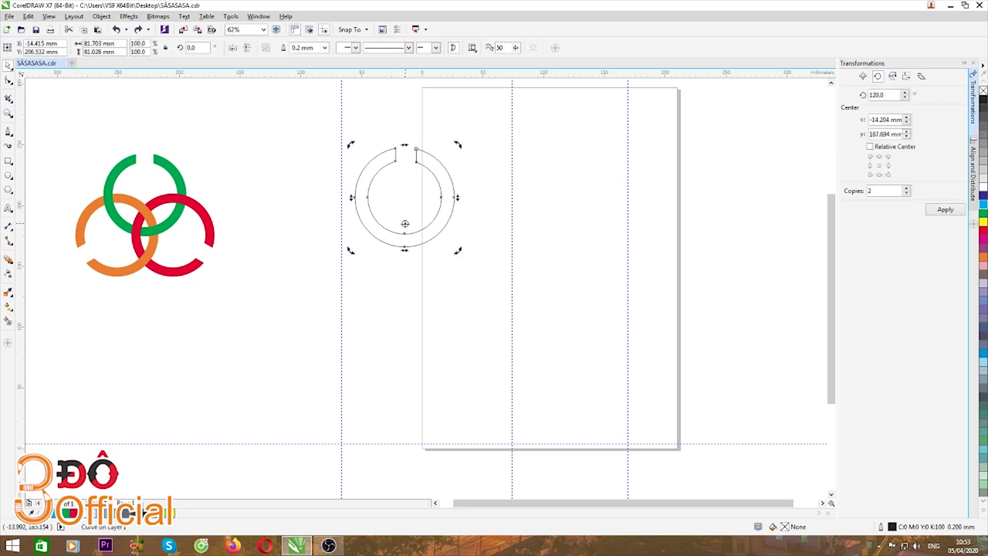
pyautogui.moveTo(403, 220); pyautogui.dragTo(405, 227)
pyautogui.click(877, 76)
pyautogui.click(946, 212)
pyautogui.click(425, 342)
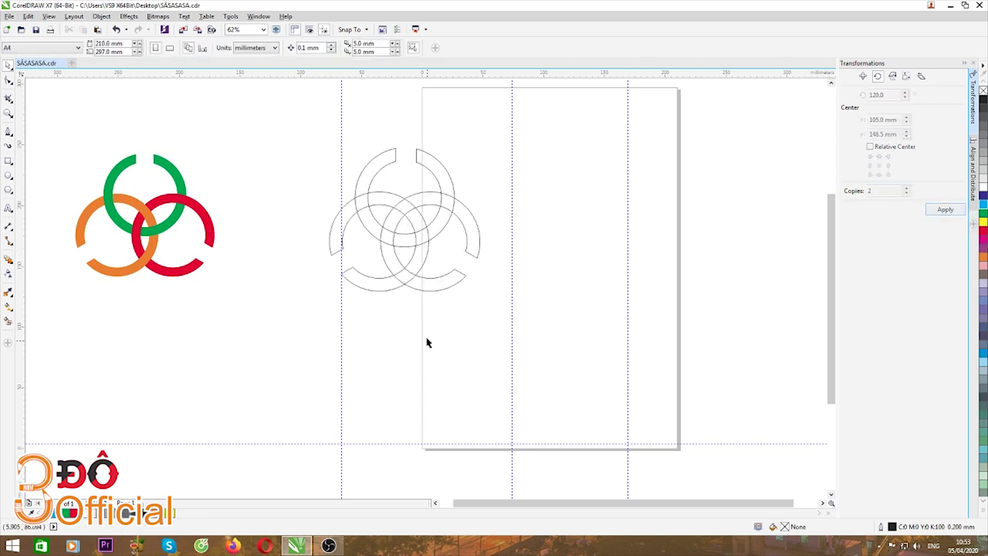
# - Fill the upper ring with green, the lower-right ring with red and the lower-left ring with orange
pyautogui.click(384, 162)
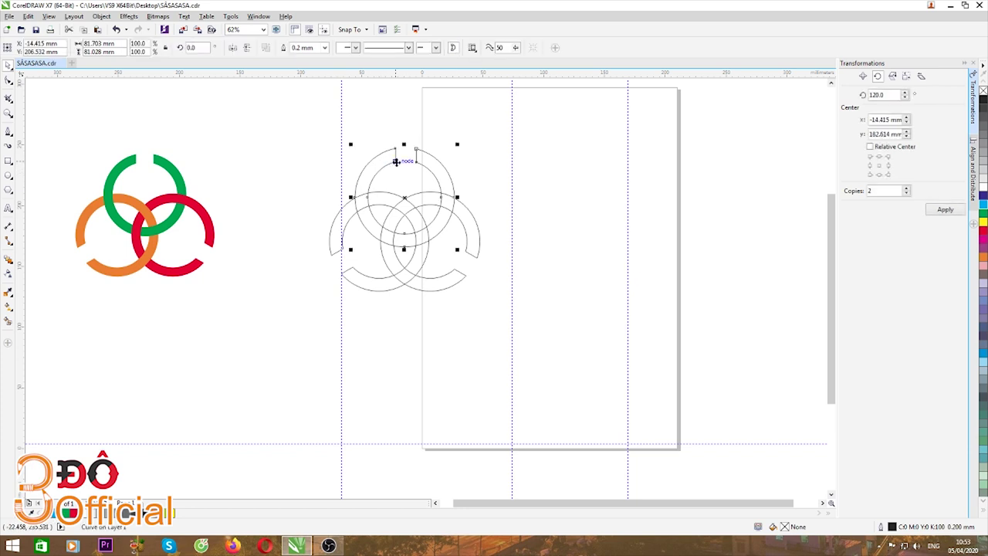
pyautogui.click(983, 213)
pyautogui.click(525, 327)
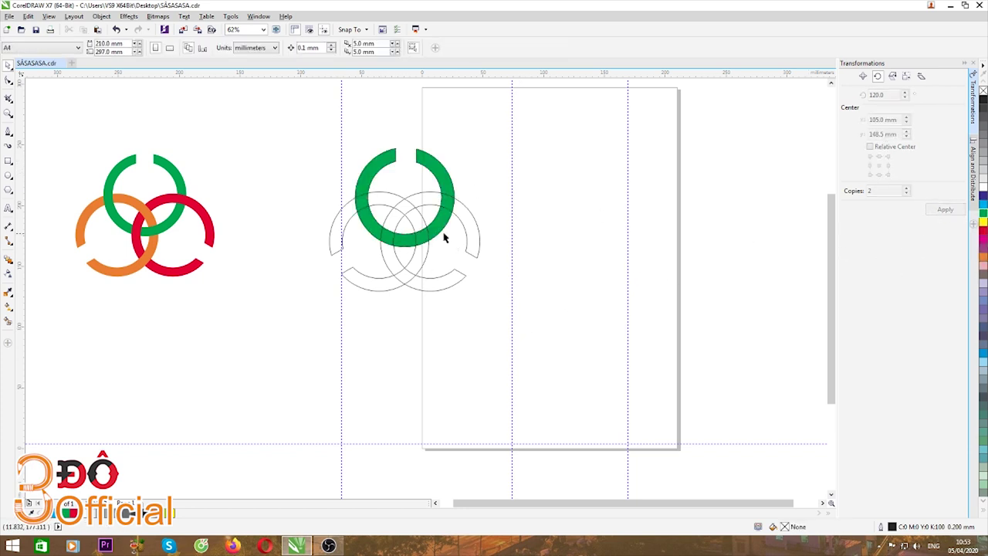
pyautogui.click(478, 236)
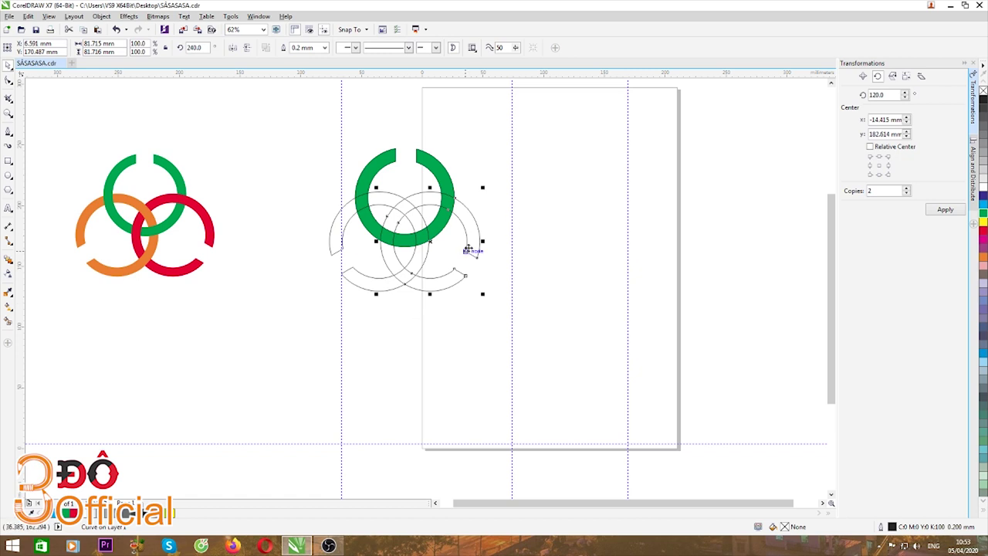
pyautogui.click(984, 234)
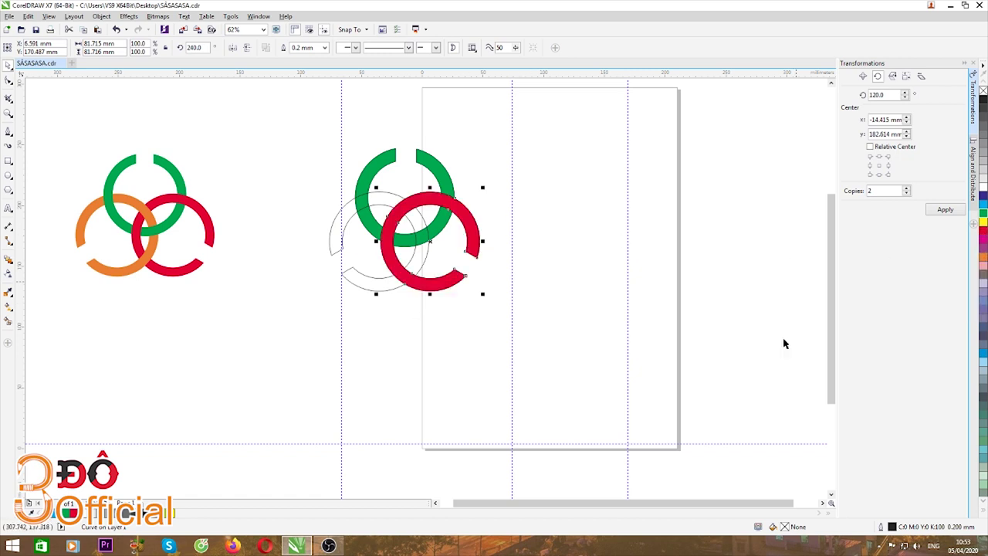
pyautogui.click(353, 198)
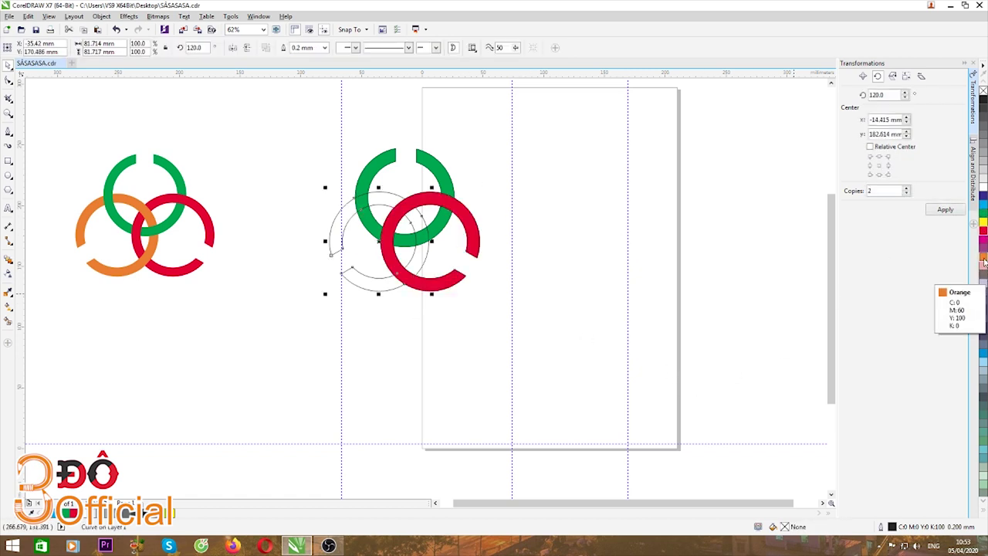
pyautogui.click(984, 261)
# - Remove the outlines from all three colored rings of the new logo
pyautogui.click(353, 168)
pyautogui.moveTo(271, 129); pyautogui.dragTo(585, 368)
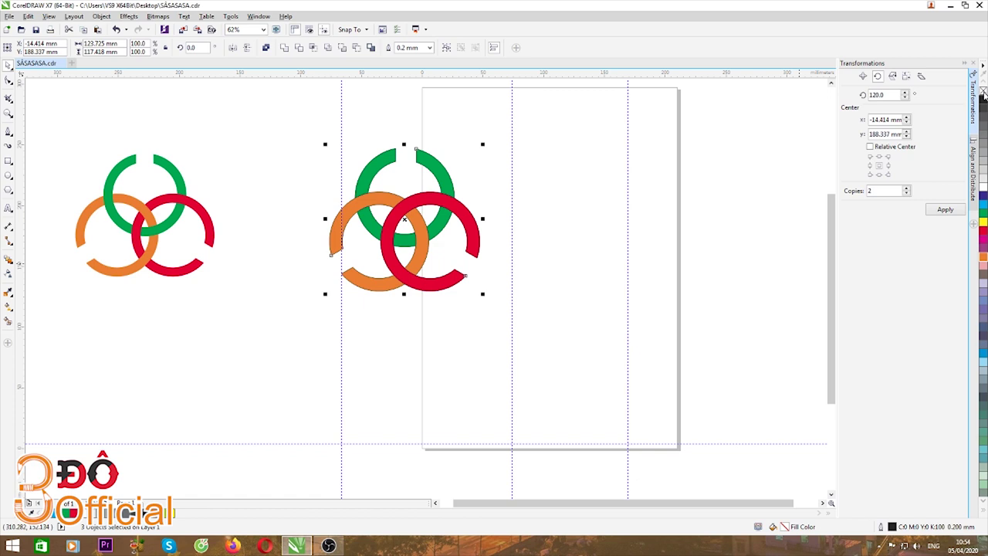
pyautogui.click(515, 308)
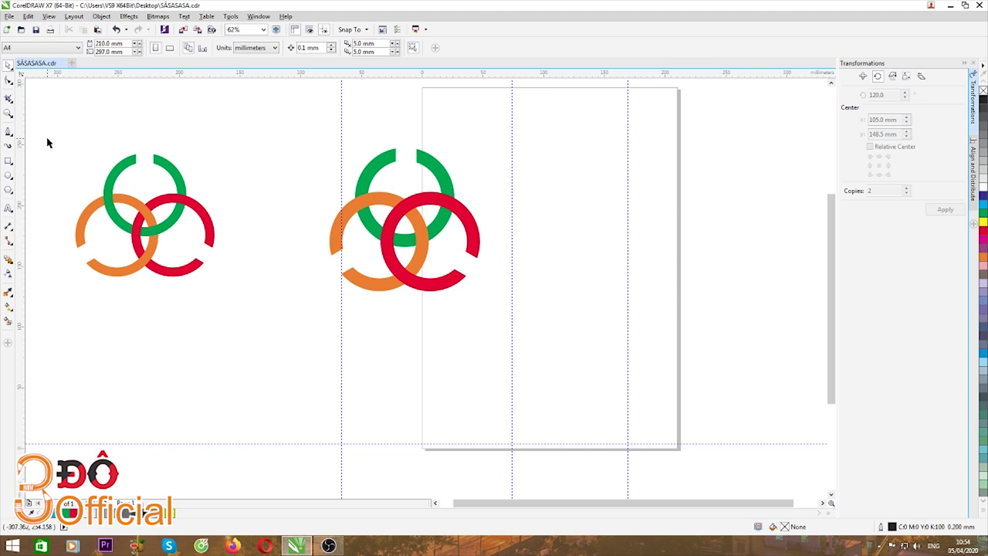
# - Move the whole reference logo closer to the new one, to about X -191 mm, Y 187 mm
pyautogui.moveTo(47, 141); pyautogui.dragTo(265, 305)
pyautogui.moveTo(149, 225); pyautogui.dragTo(195, 234)
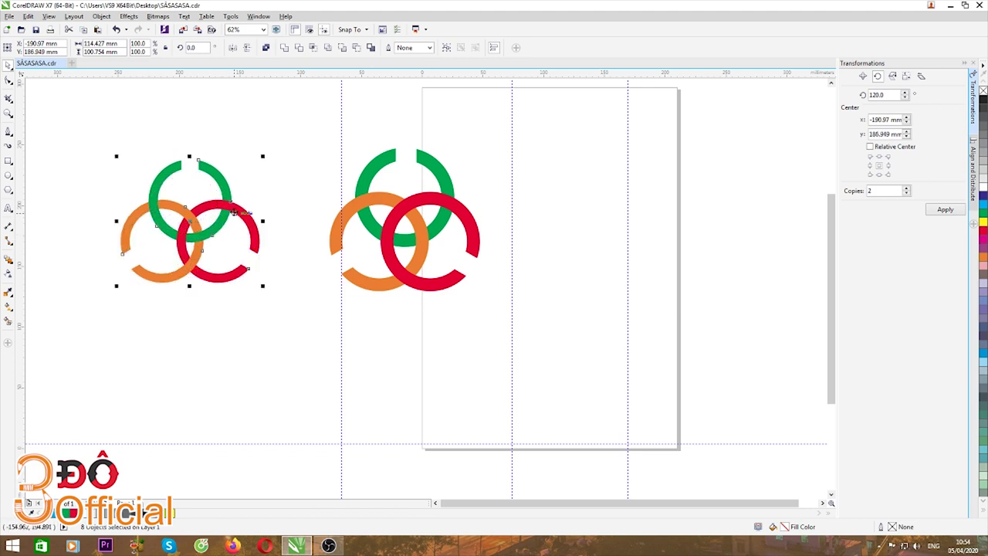
pyautogui.click(194, 332)
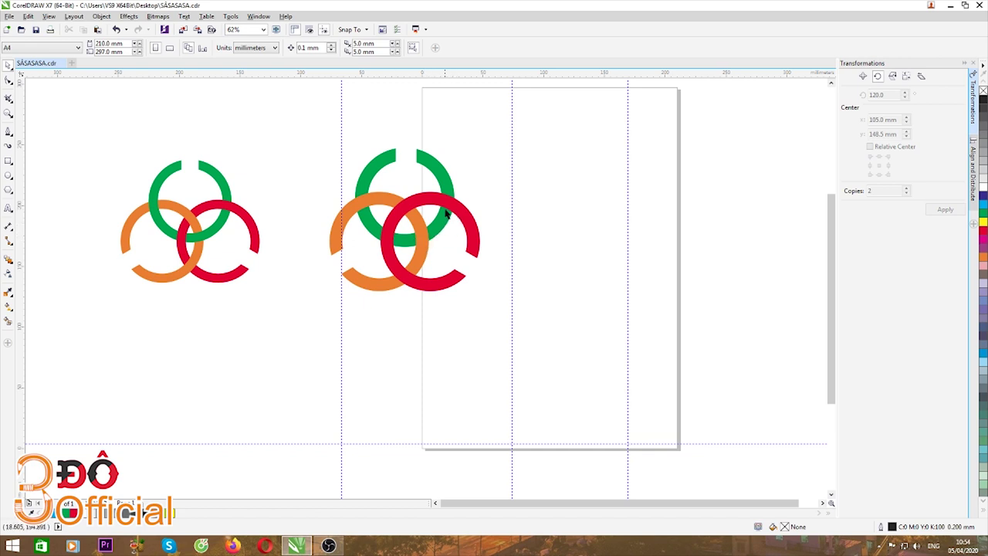
# - Draw a closed four-sided Pen shape about 38.5 mm wide and 37.4 mm high over the green ring's lower-right part, inside the red ring
pyautogui.click(8, 133)
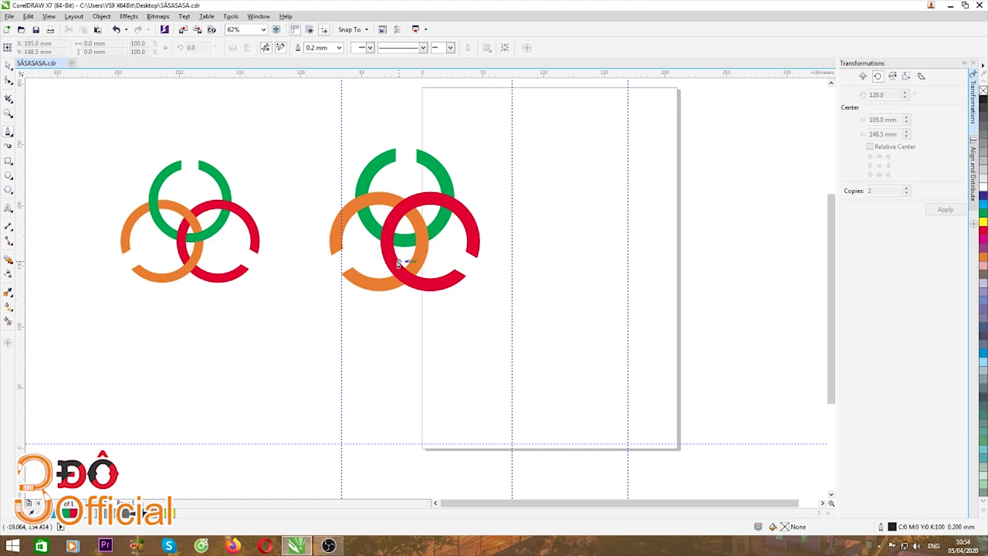
pyautogui.click(402, 261)
pyautogui.click(403, 222)
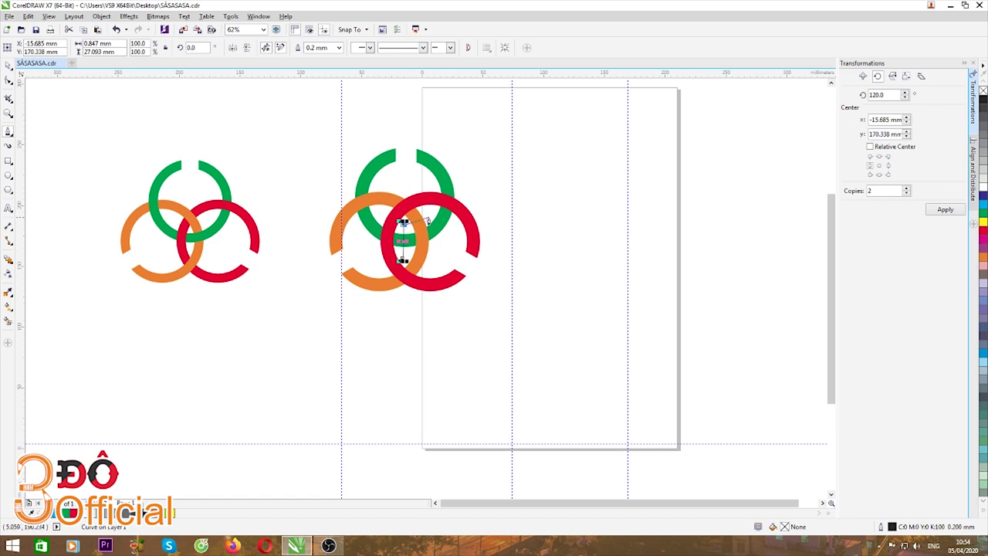
pyautogui.click(429, 209)
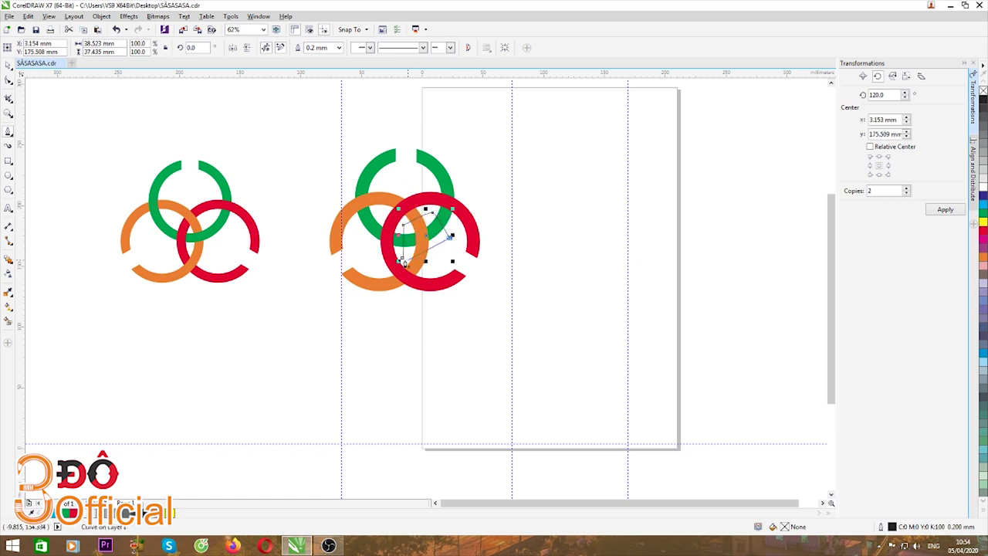
pyautogui.doubleClick(453, 236)
pyautogui.press('space')
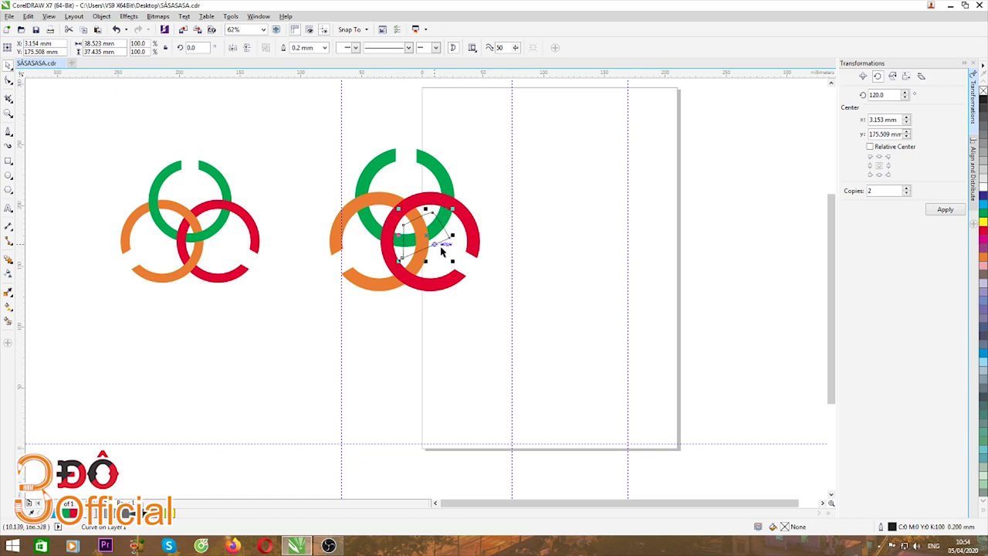
pyautogui.click(546, 239)
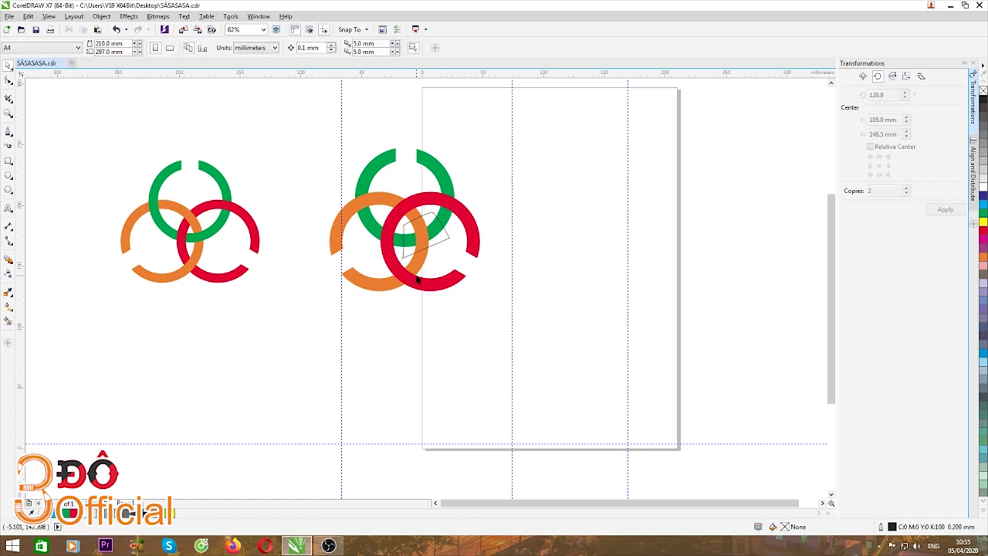
# - Intersect the four-sided shape with the green ring to create a piece from their overlap
pyautogui.scroll(2, 427, 222)
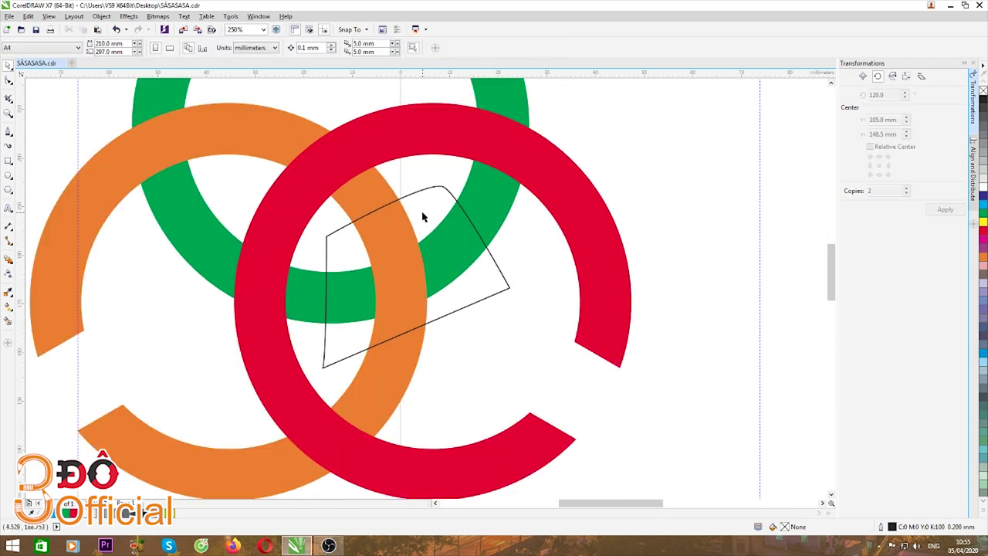
pyautogui.scroll(-1, 380, 221)
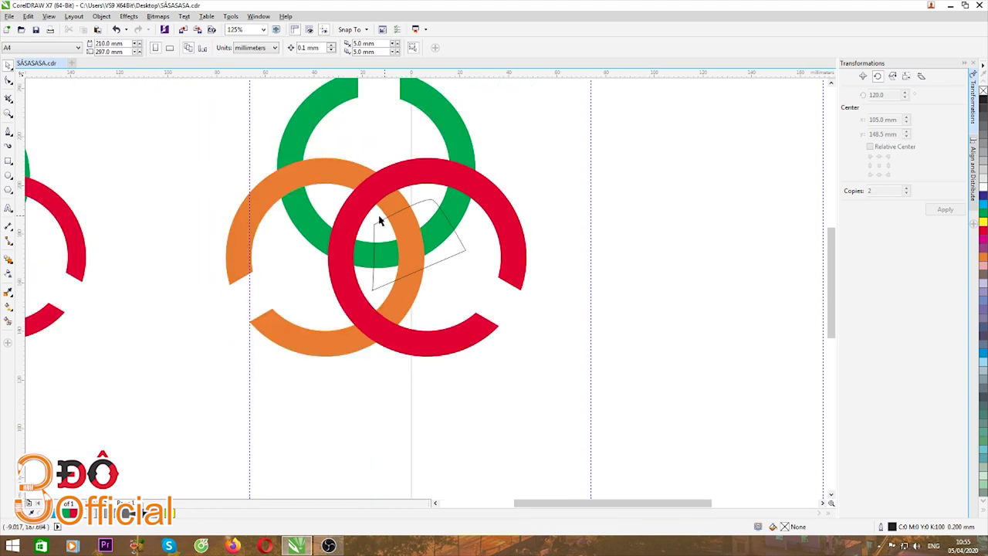
pyautogui.click(444, 215)
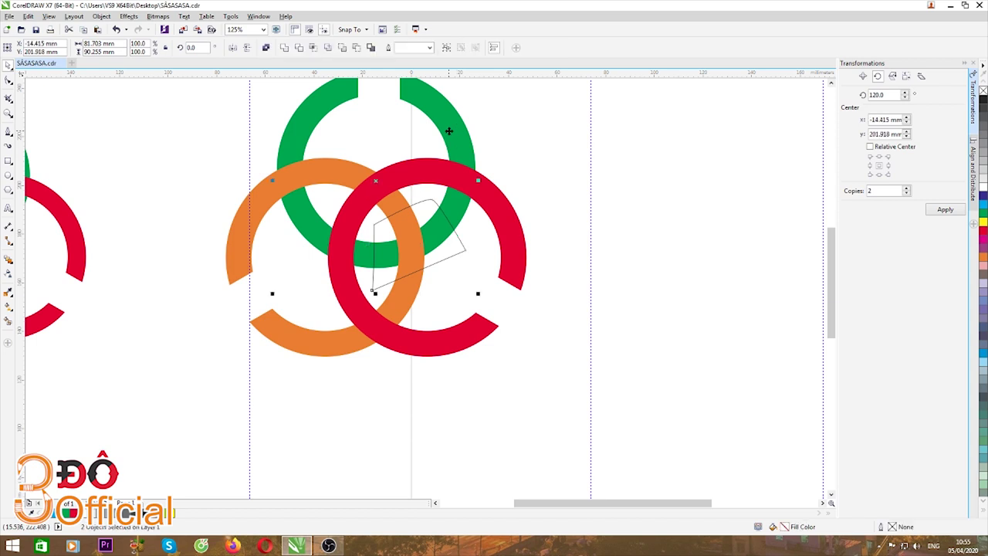
pyautogui.scroll(-3, 453, 129)
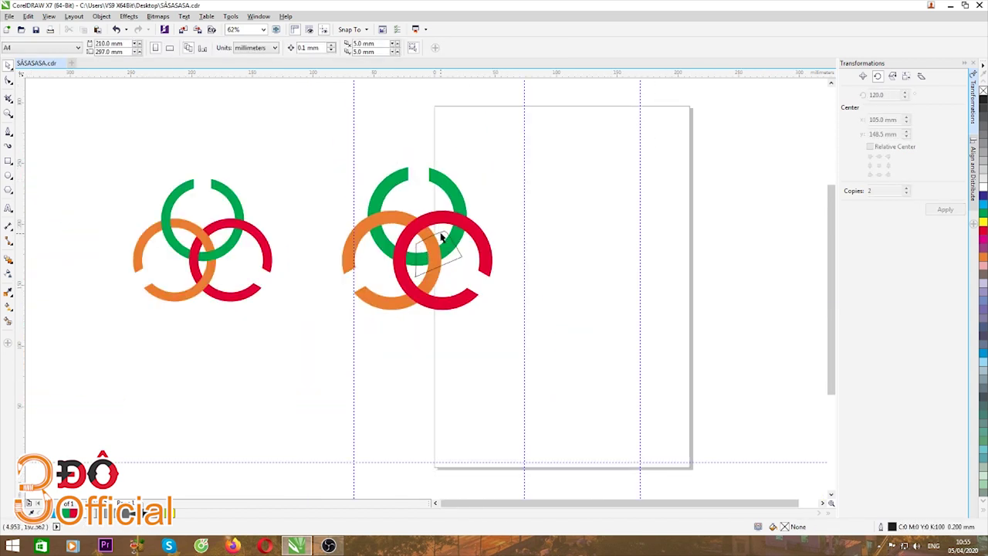
pyautogui.click(441, 236)
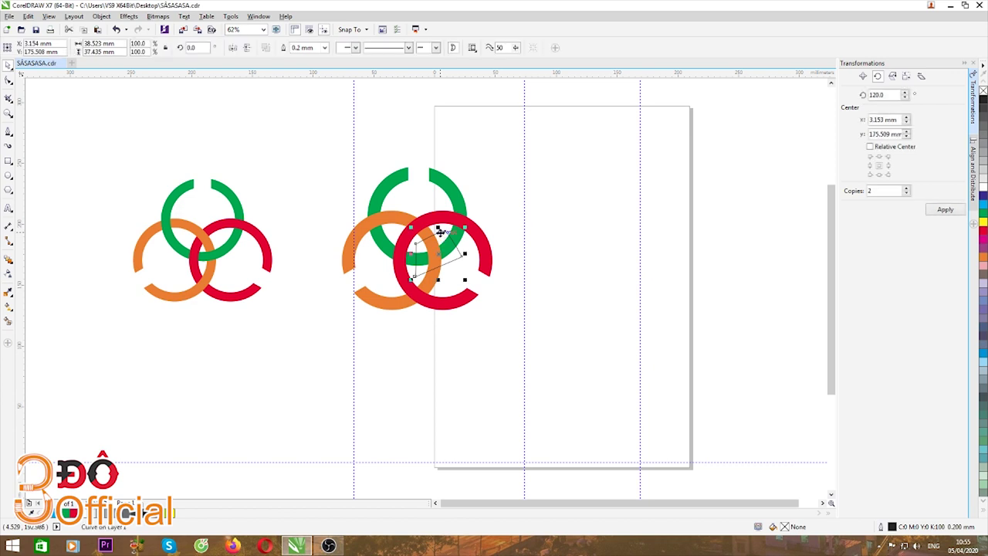
pyautogui.keyDown('shift'); pyautogui.click(456, 197); pyautogui.keyUp('shift')
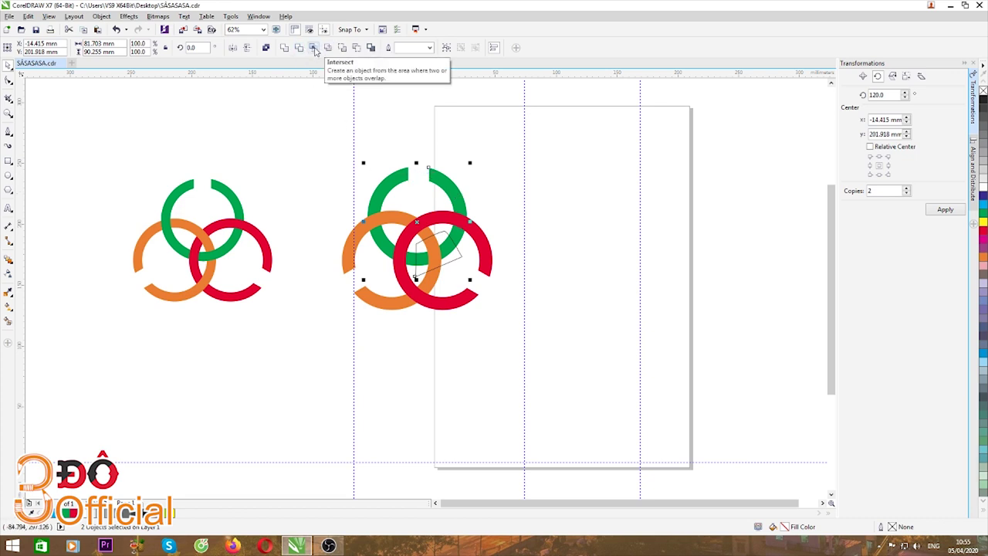
pyautogui.click(314, 51)
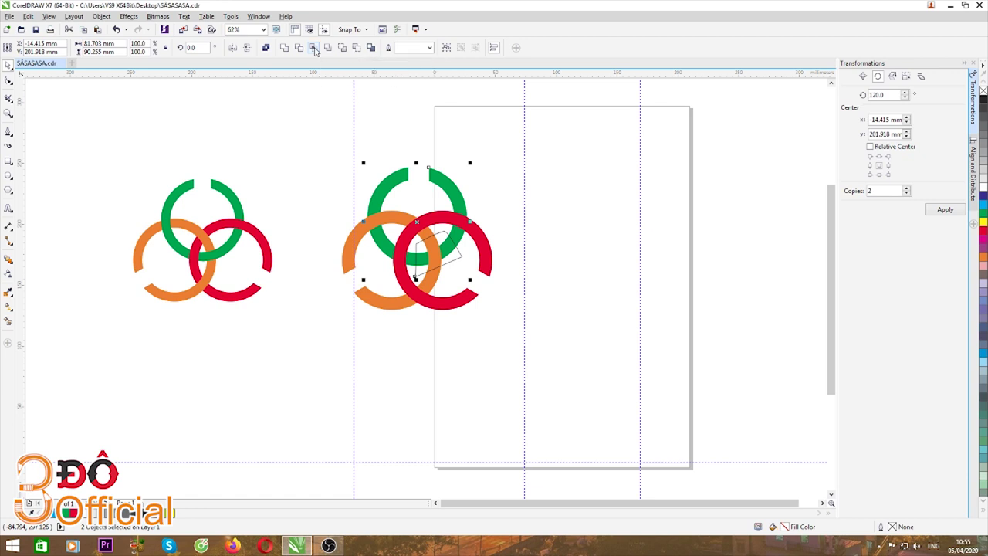
pyautogui.click(431, 233)
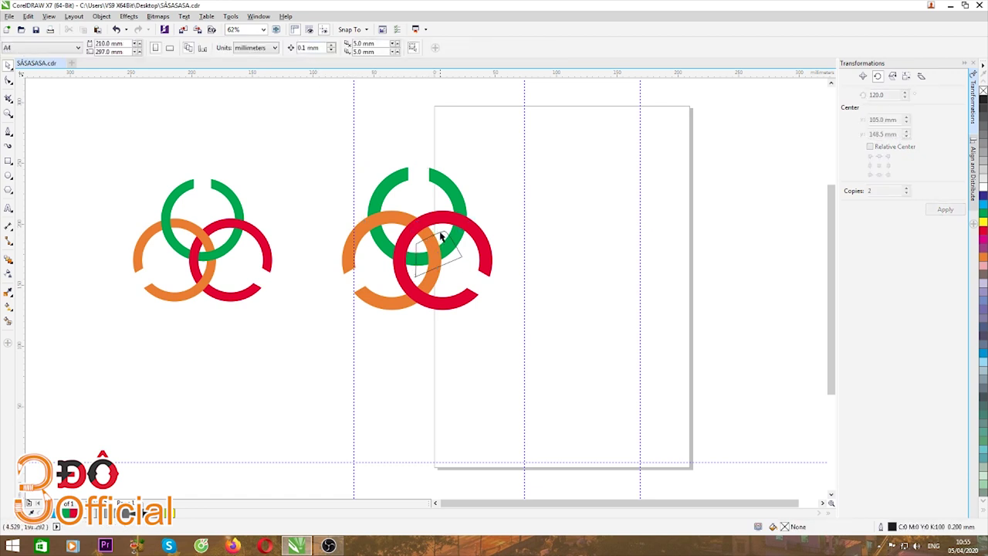
# - Delete the four-sided helper shape and select the green piece created by the intersection
pyautogui.click(442, 236)
pyautogui.click(434, 232)
pyautogui.click(444, 249)
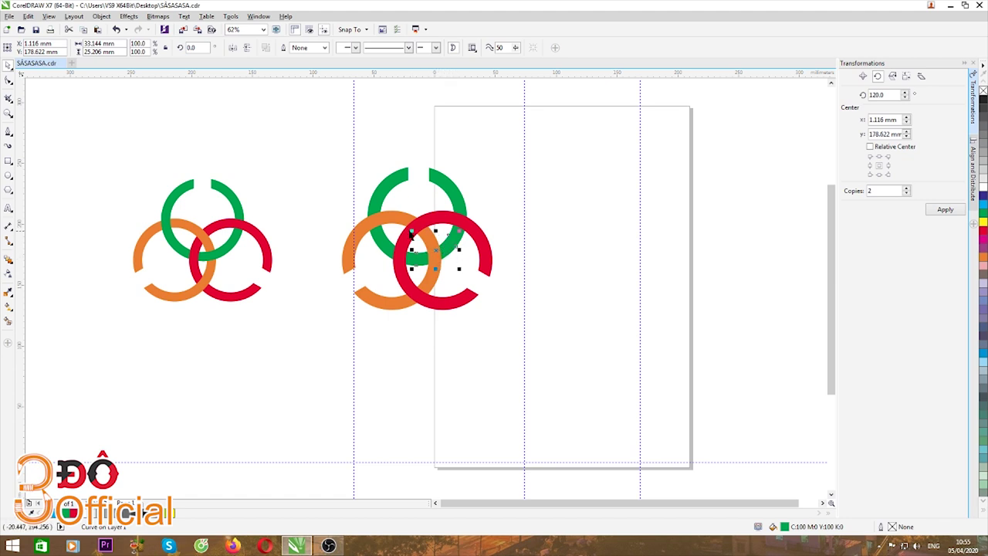
# - Bring the green piece forward one level so it lies over the orange ring, and deselect it
pyautogui.scroll(3, 442, 241)
pyautogui.scroll(-1, 442, 242)
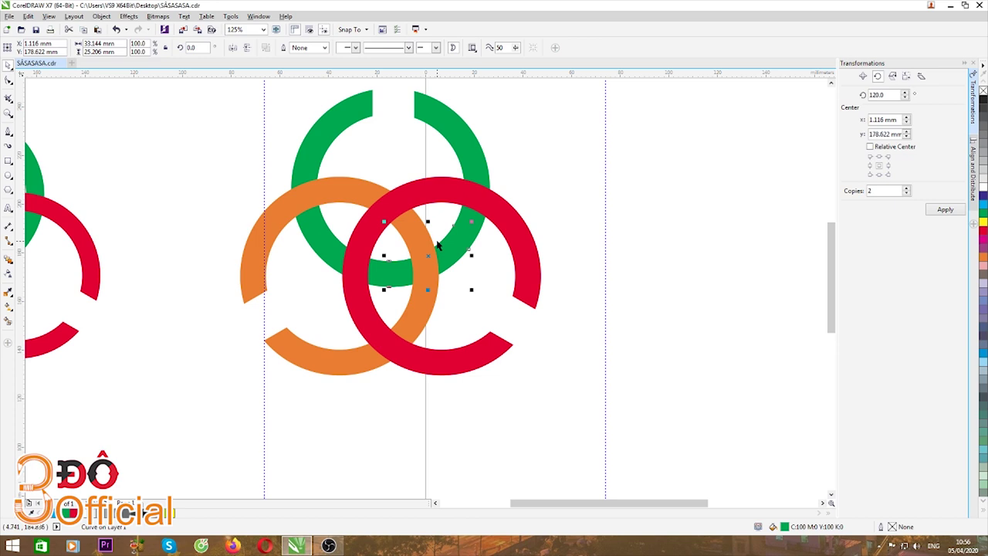
pyautogui.hotkey('ctrl', 'pageup')
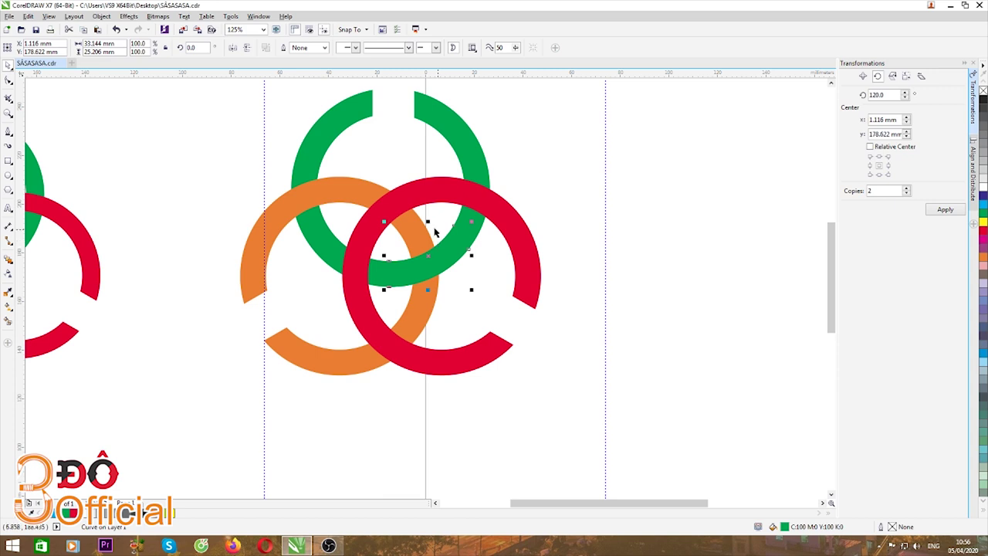
pyautogui.scroll(-2, 393, 231)
pyautogui.click(388, 349)
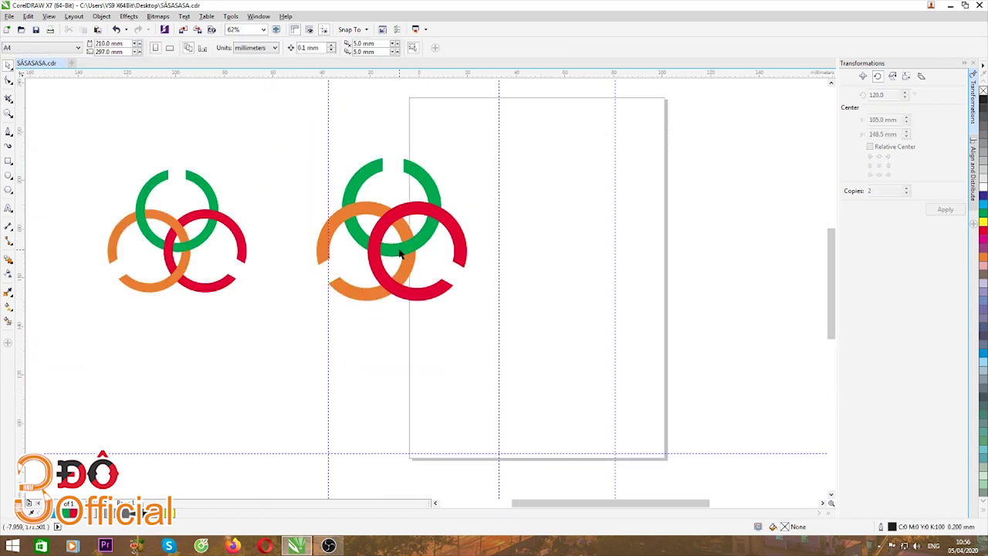
pyautogui.scroll(2, 399, 251)
pyautogui.scroll(-2, 399, 251)
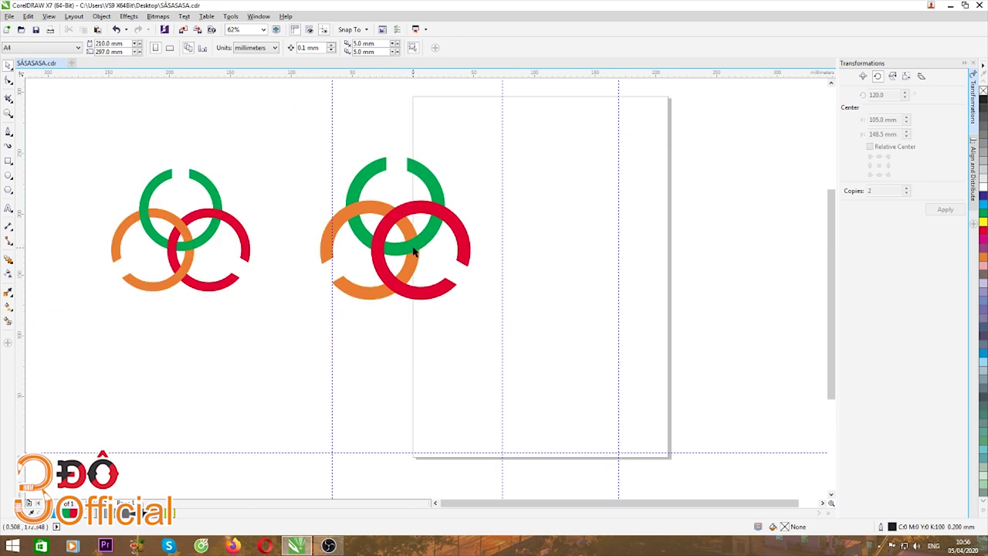
pyautogui.click(408, 234)
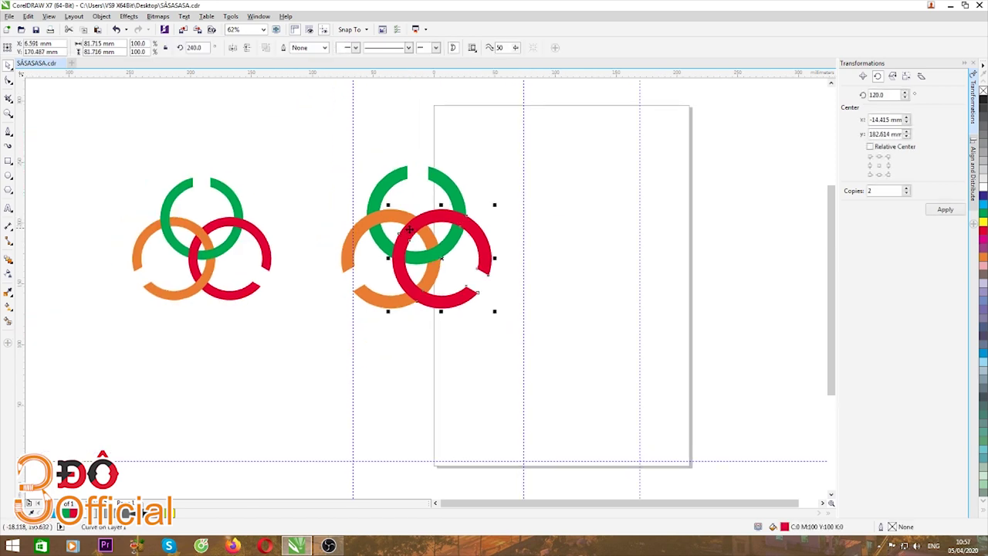
pyautogui.scroll(2, 407, 233)
pyautogui.scroll(-2, 407, 233)
pyautogui.click(304, 221)
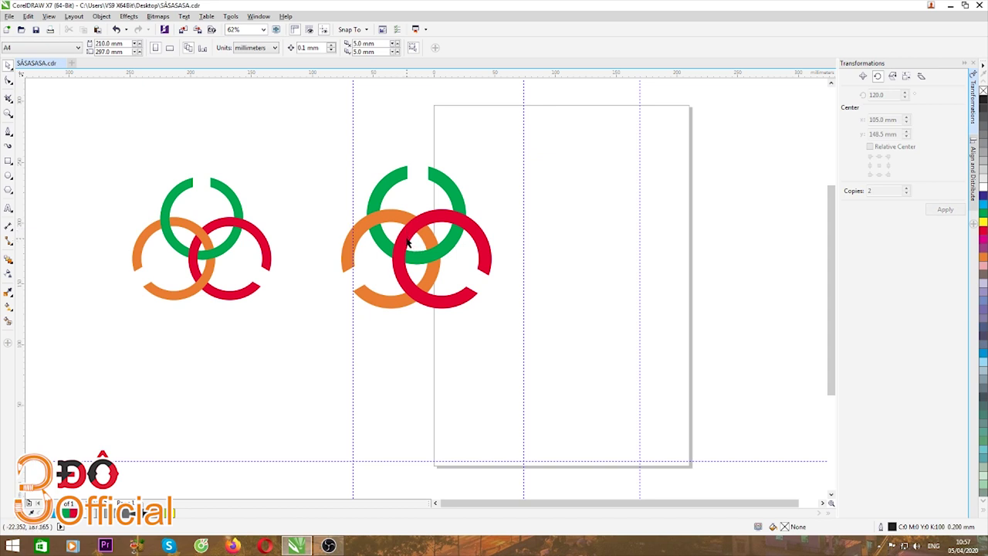
pyautogui.scroll(2, 408, 242)
pyautogui.scroll(-2, 408, 242)
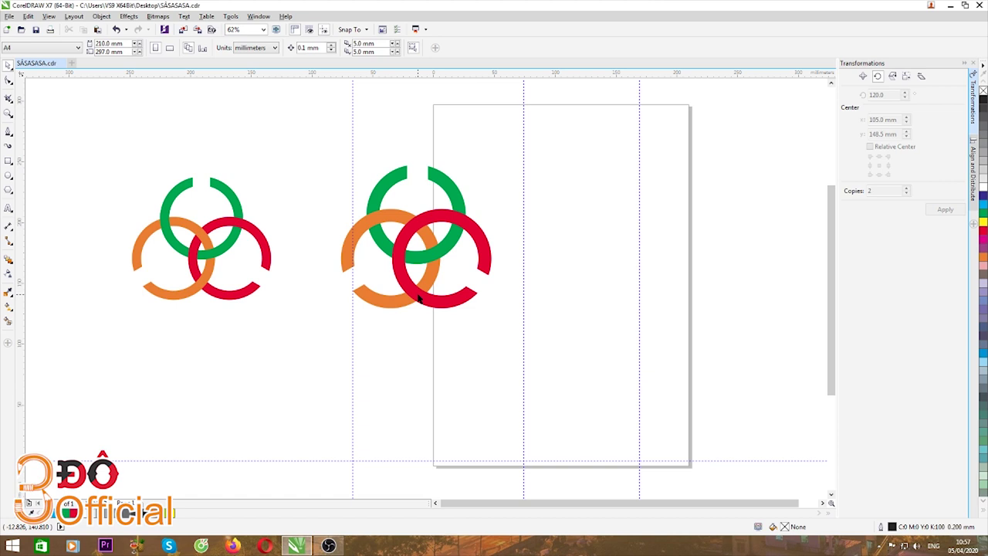
# - Draw a closed four-sided Pen shape about 41 mm wide and 34 mm high over the upper crossing of the orange and red rings
pyautogui.click(9, 132)
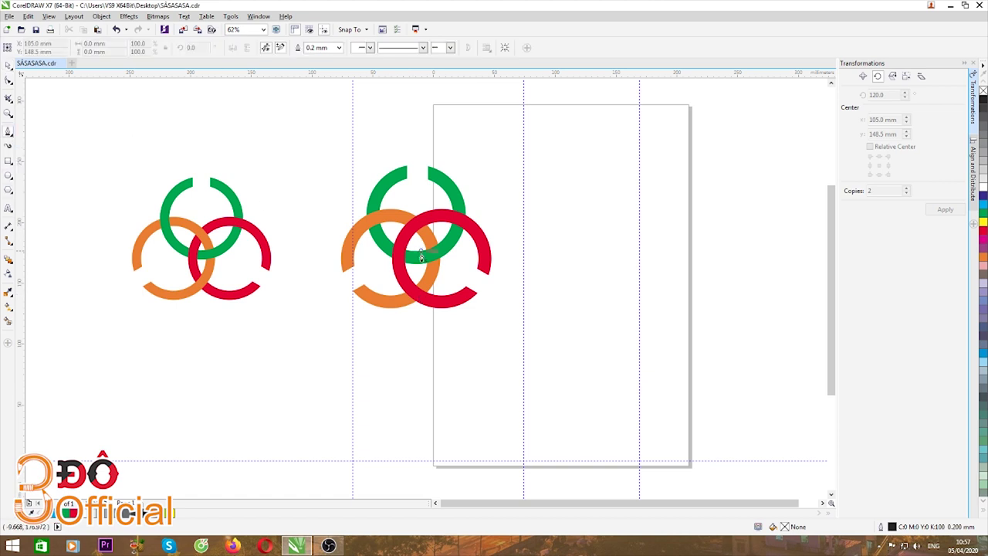
pyautogui.scroll(2, 417, 232)
pyautogui.click(364, 231)
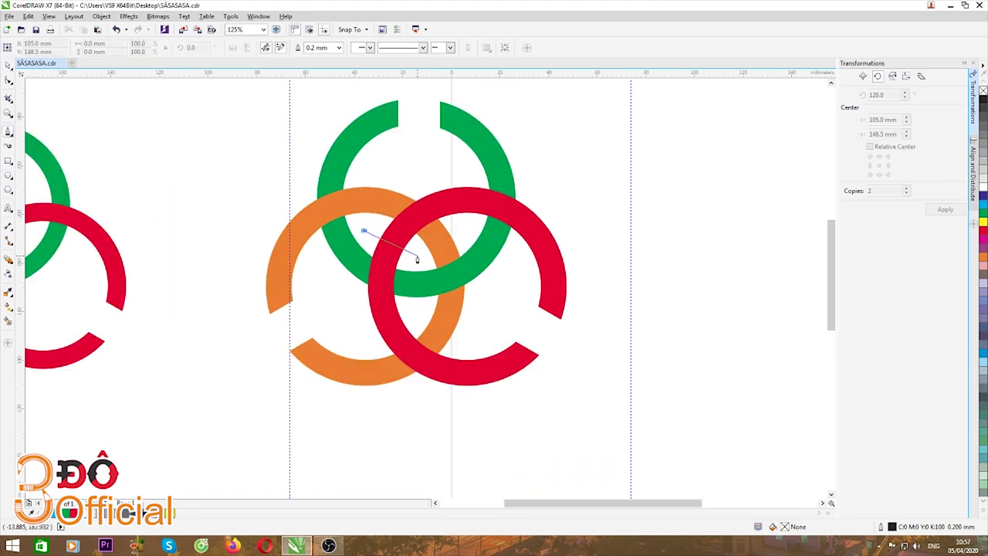
pyautogui.click(418, 258)
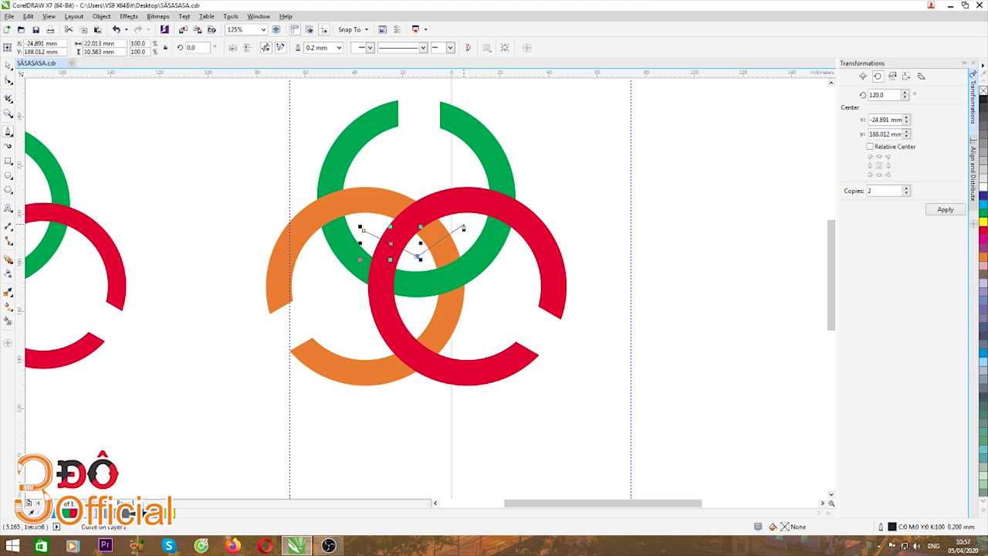
pyautogui.click(464, 222)
pyautogui.click(398, 173)
pyautogui.click(363, 230)
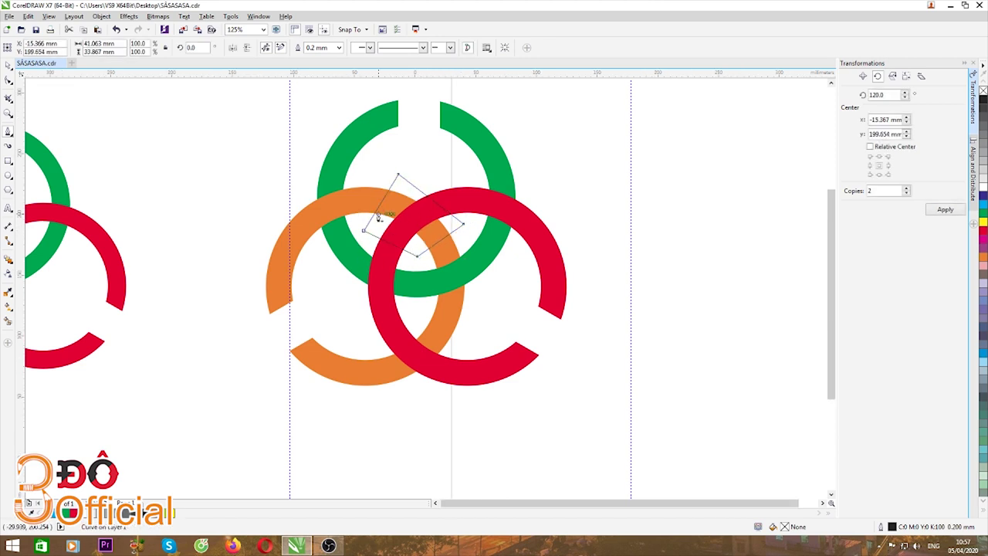
pyautogui.scroll(-2, 367, 230)
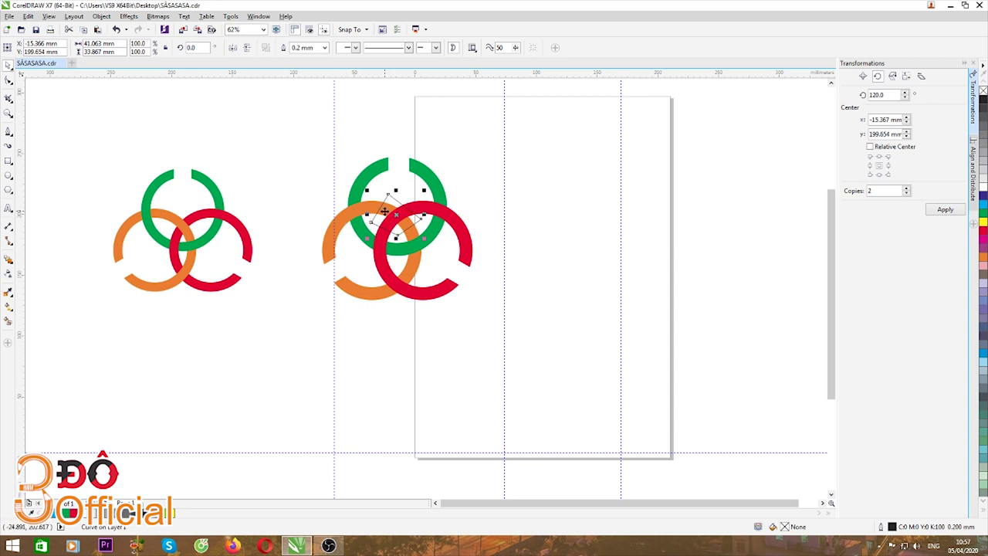
# - Intersect the four-sided shape with the orange ring to create a piece at the upper orange-red crossing
pyautogui.keyDown('shift'); pyautogui.click(345, 224); pyautogui.keyUp('shift')
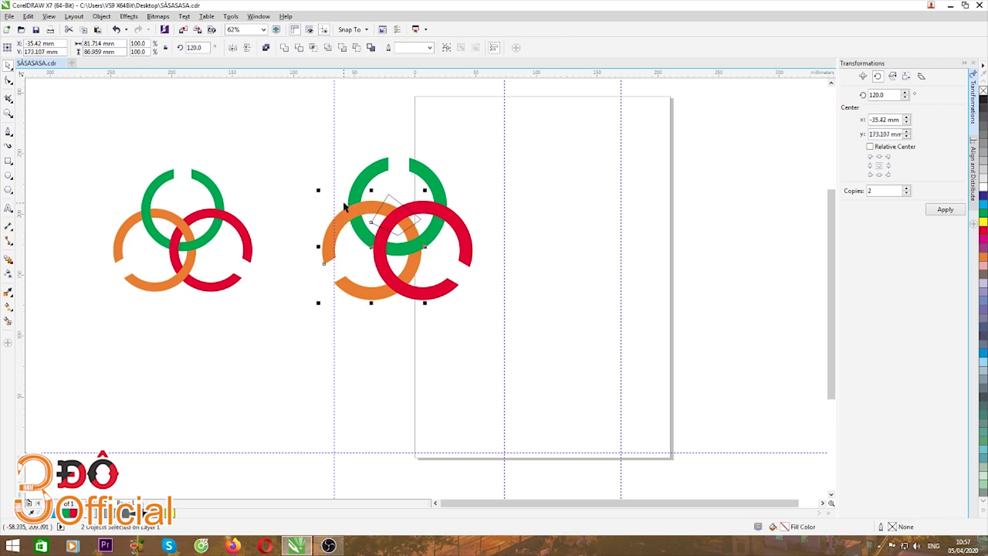
pyautogui.click(314, 48)
pyautogui.click(285, 219)
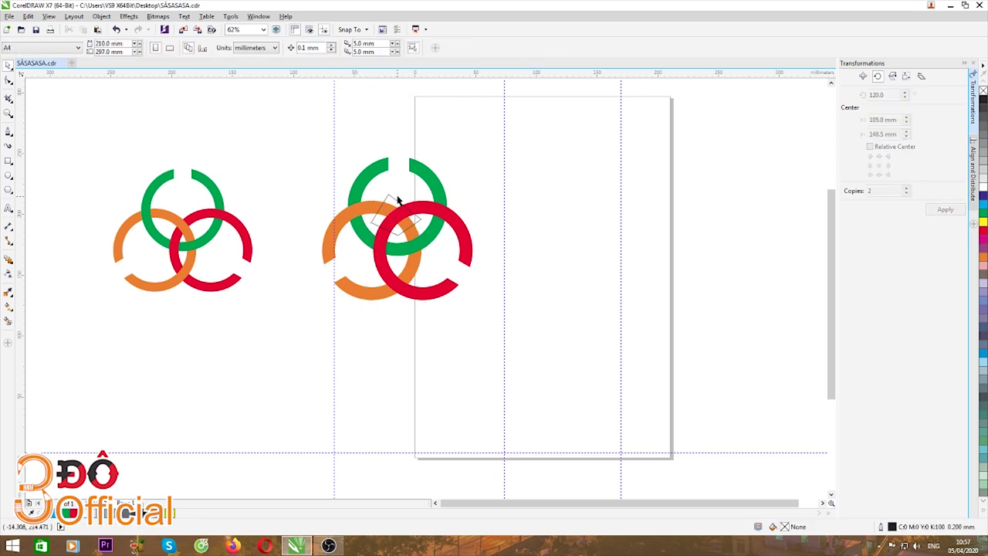
# - Delete the helper shape at the upper crossing and bring the orange piece in front of the red ring
pyautogui.click(392, 202)
pyautogui.click(387, 207)
pyautogui.click(386, 210)
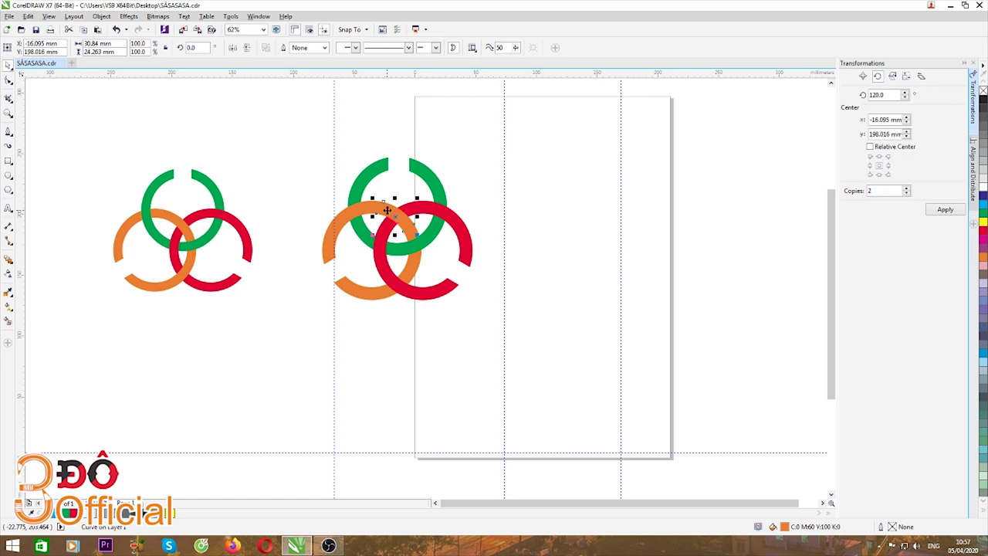
pyautogui.click(297, 234)
pyautogui.scroll(2, 409, 224)
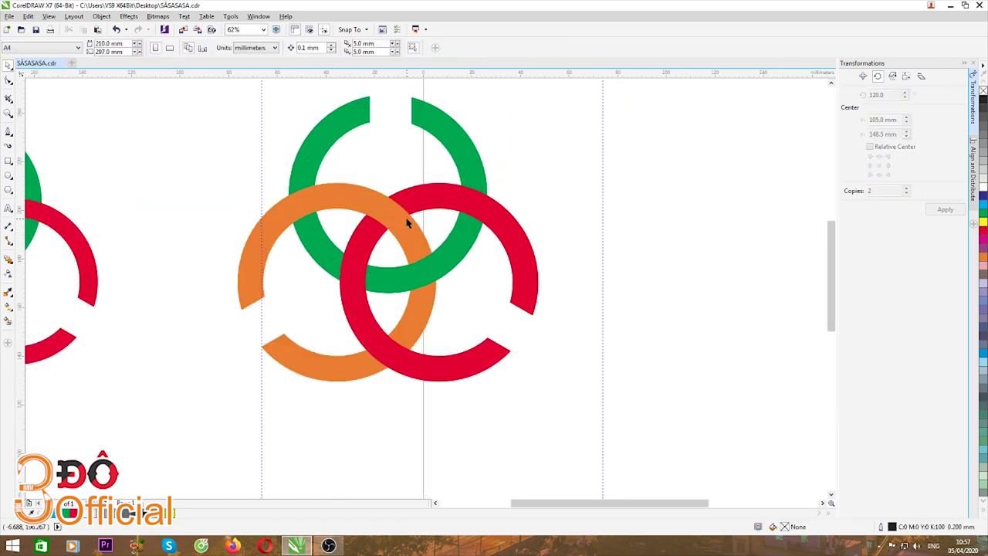
# - Draw a closed four-sided Pen shape about 41 mm wide and 35 mm high over the lower crossing of the orange and red rings
pyautogui.click(9, 132)
pyautogui.moveTo(354, 377); pyautogui.dragTo(330, 323)
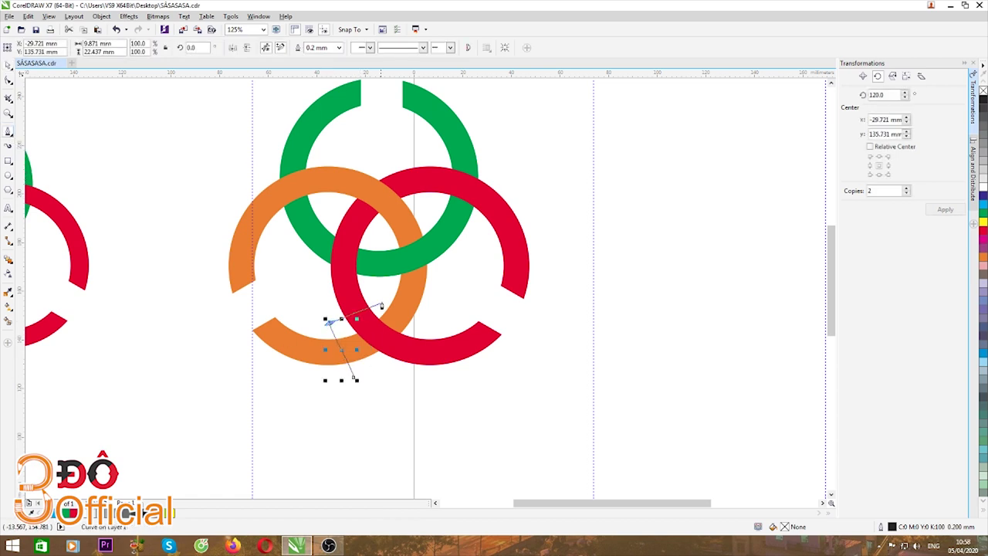
pyautogui.click(388, 293)
pyautogui.click(429, 311)
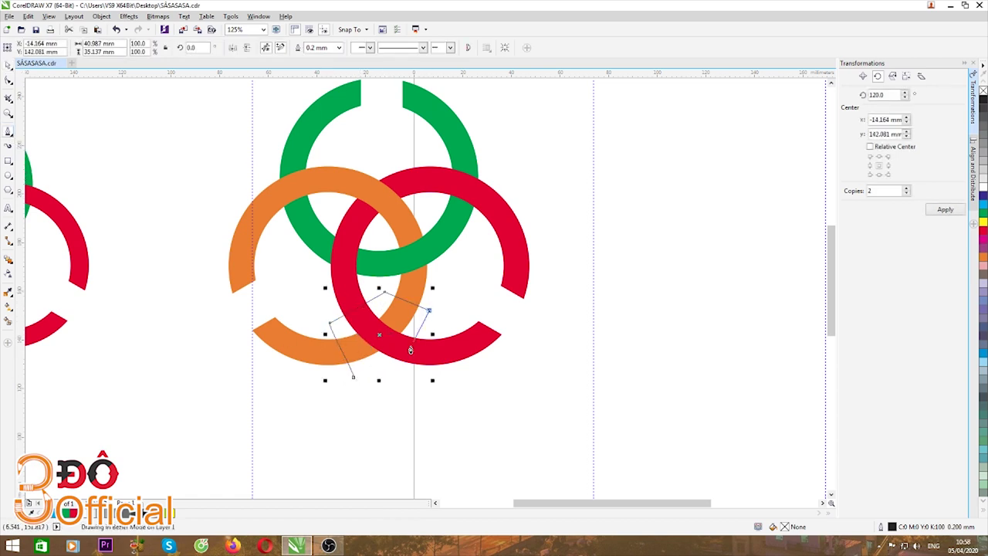
pyautogui.click(355, 377)
# - Intersect the new four-sided shape with the orange ring and delete the helper shape
pyautogui.click(321, 357)
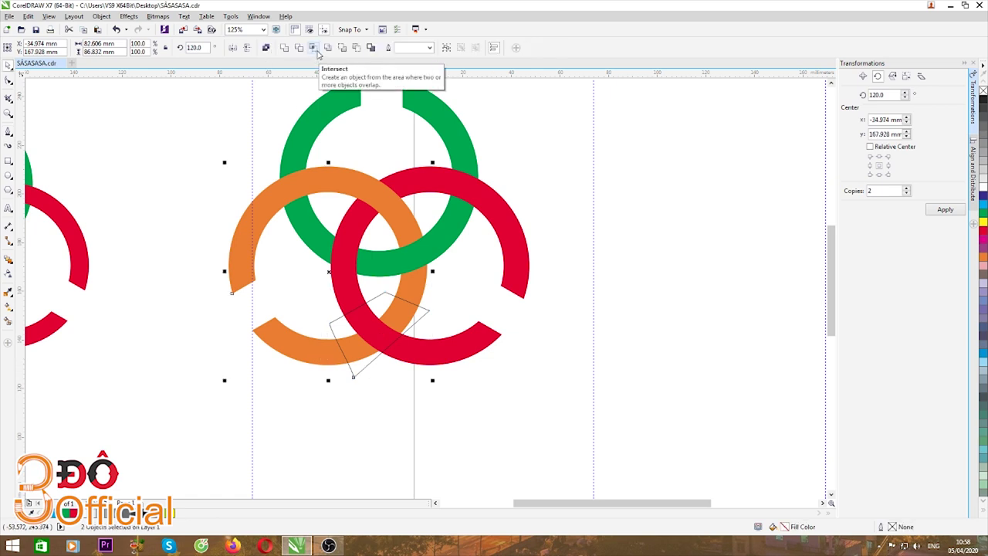
pyautogui.press('Escape')
pyautogui.click(348, 313)
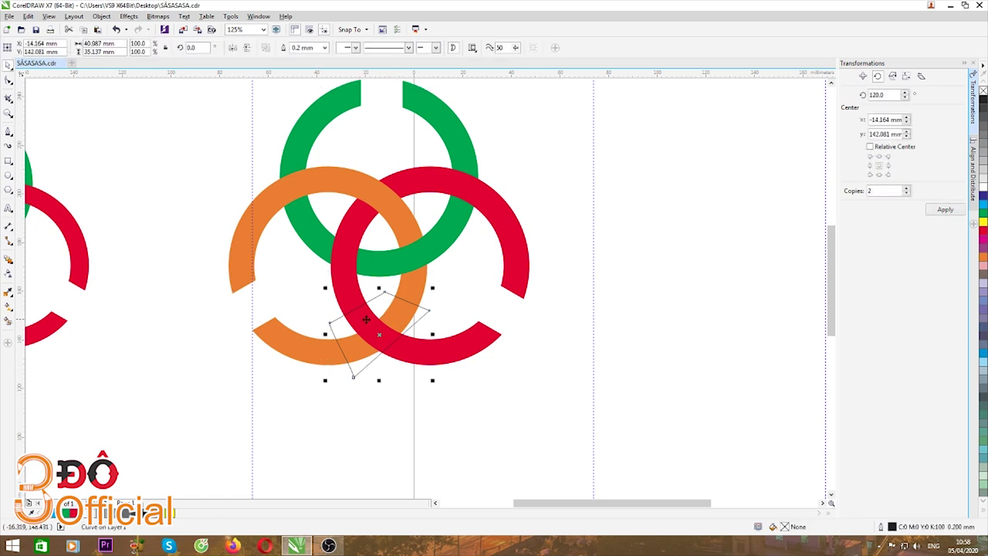
pyautogui.press('Delete')
# - Bring the orange piece at the lower crossing in front of the red ring and deselect it
pyautogui.click(409, 316)
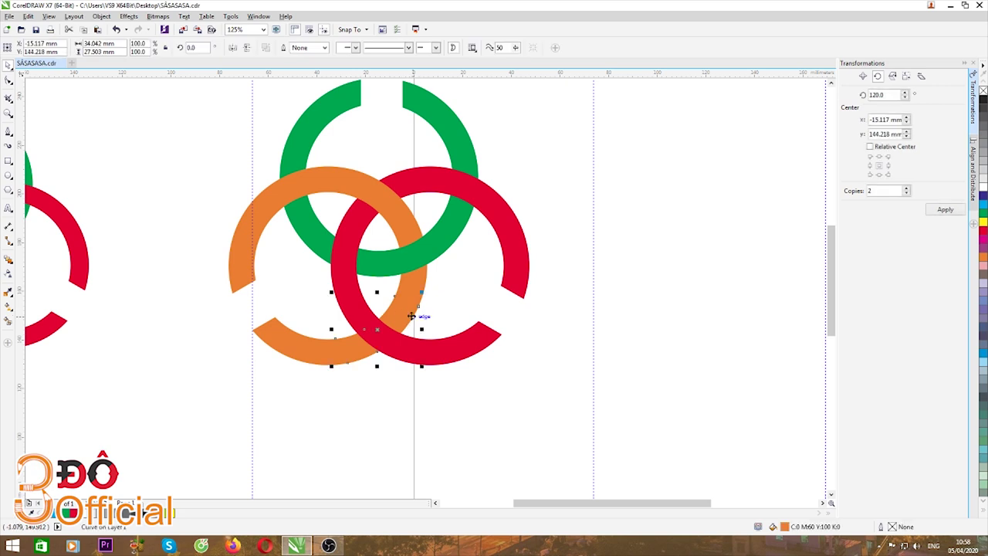
pyautogui.scroll(-2, 358, 287)
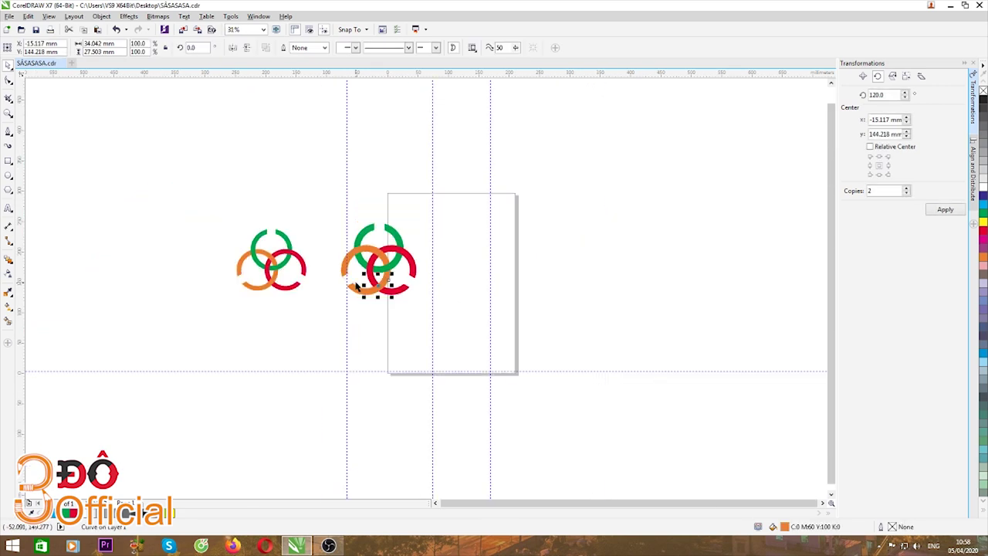
pyautogui.scroll(1, 357, 287)
pyautogui.press('Escape')
pyautogui.scroll(1, 351, 239)
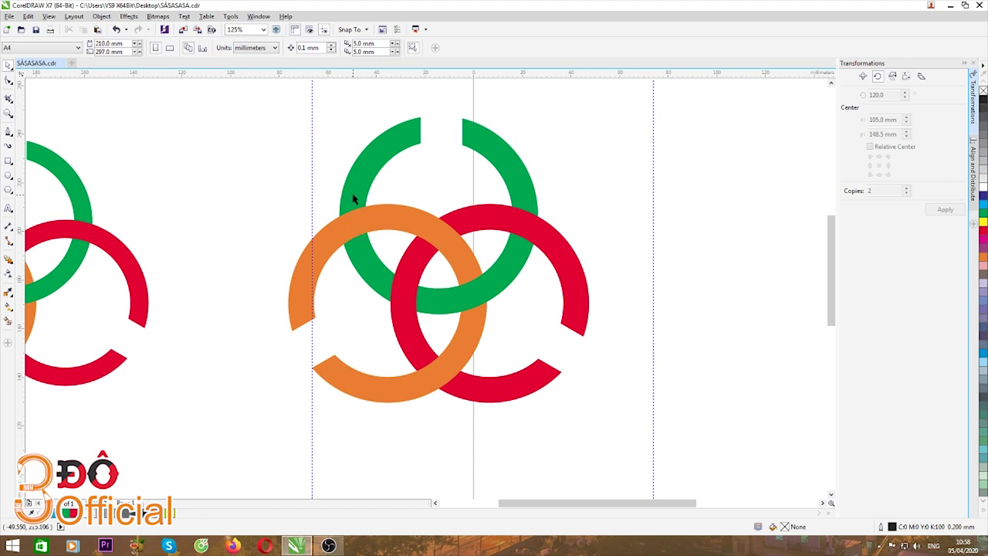
# - Draw a closed four-sided Pen shape about 31 mm wide and 38 mm high over the upper-left crossing of the green and orange rings
pyautogui.scroll(-1, 389, 222)
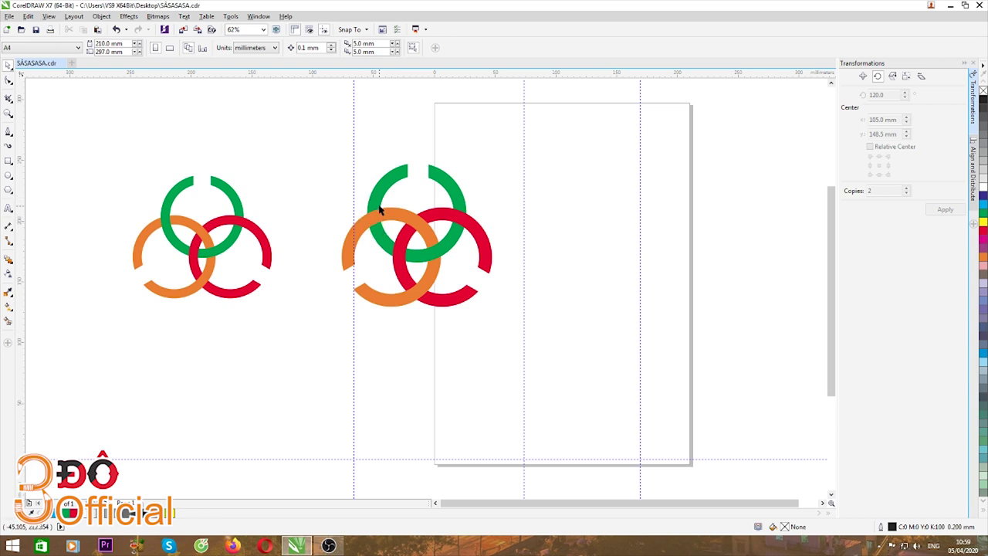
pyautogui.scroll(1, 379, 208)
pyautogui.click(17, 135)
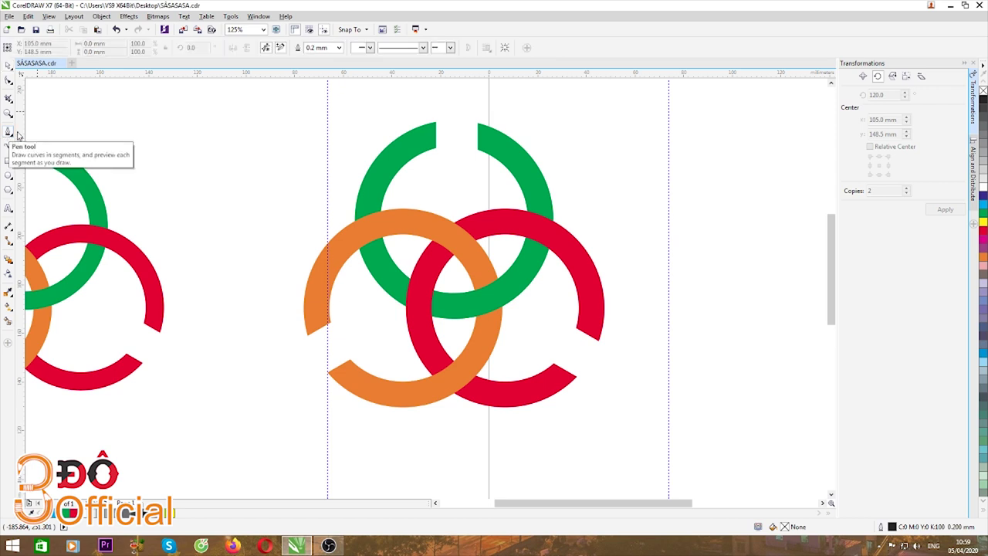
pyautogui.scroll(-1, 382, 205)
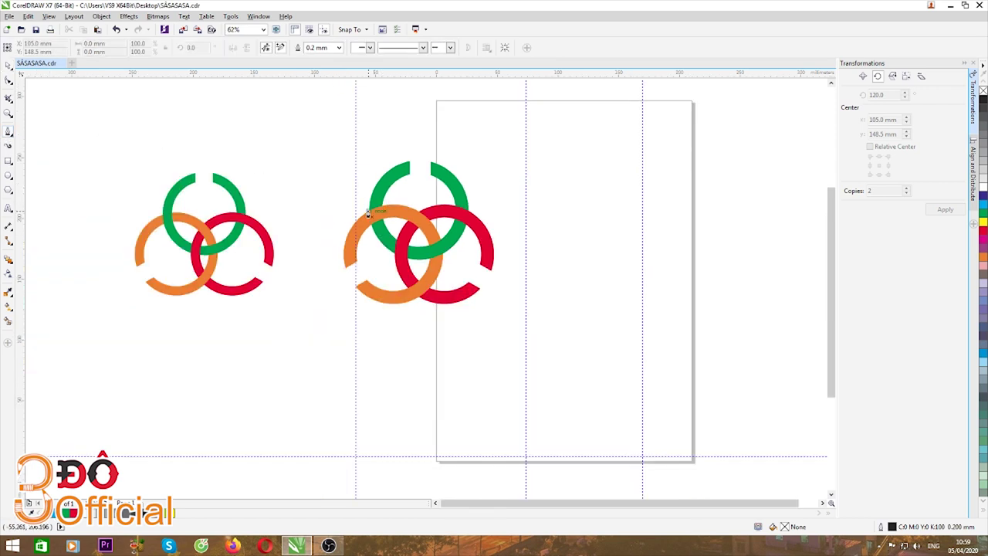
pyautogui.scroll(1, 369, 213)
pyautogui.click(348, 183)
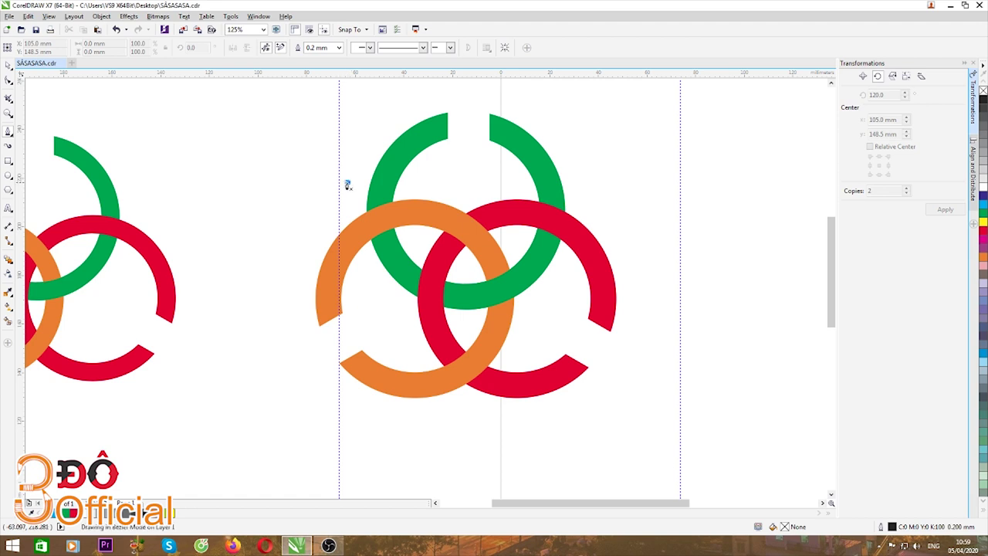
pyautogui.click(423, 188)
pyautogui.click(415, 247)
pyautogui.click(364, 275)
pyautogui.click(348, 182)
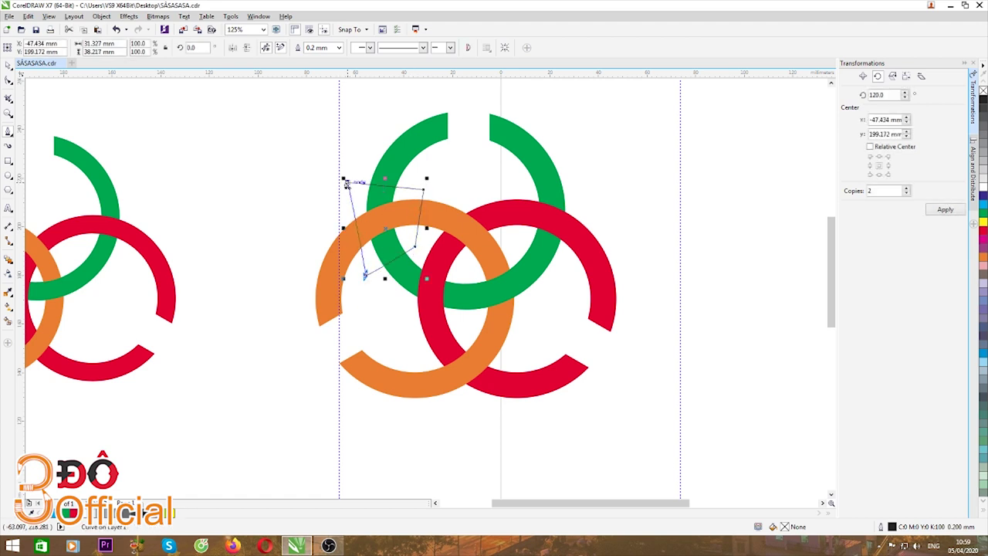
# - Intersect the four-sided shape with the green ring to create a piece at the upper-left green-orange crossing
pyautogui.press('space')
pyautogui.keyDown('shift'); pyautogui.click(425, 143); pyautogui.keyUp('shift')
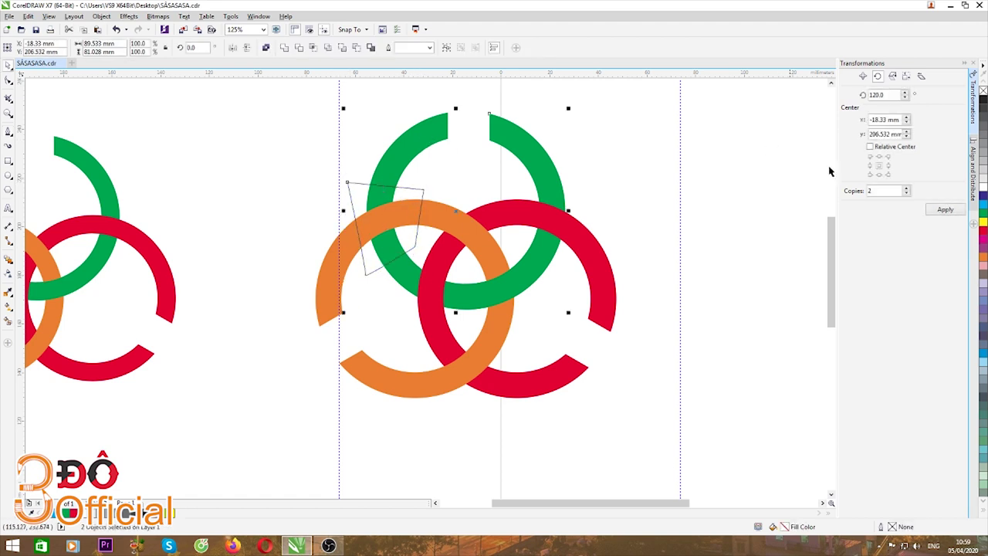
pyautogui.click(314, 49)
pyautogui.click(311, 91)
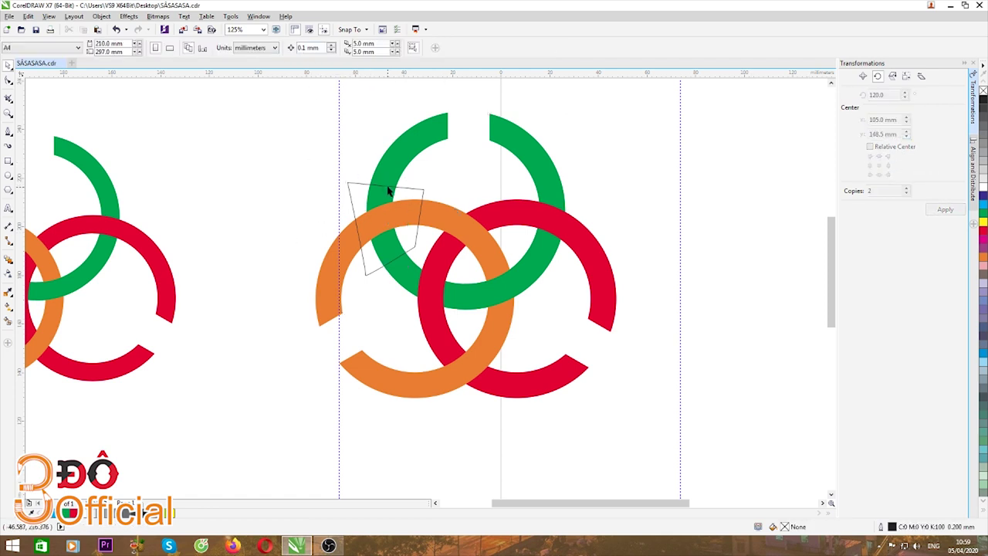
# - Delete the helper shape at the upper-left crossing and bring the green piece to the front, over the orange ring
pyautogui.click(386, 185)
pyautogui.press('Delete')
pyautogui.click(382, 193)
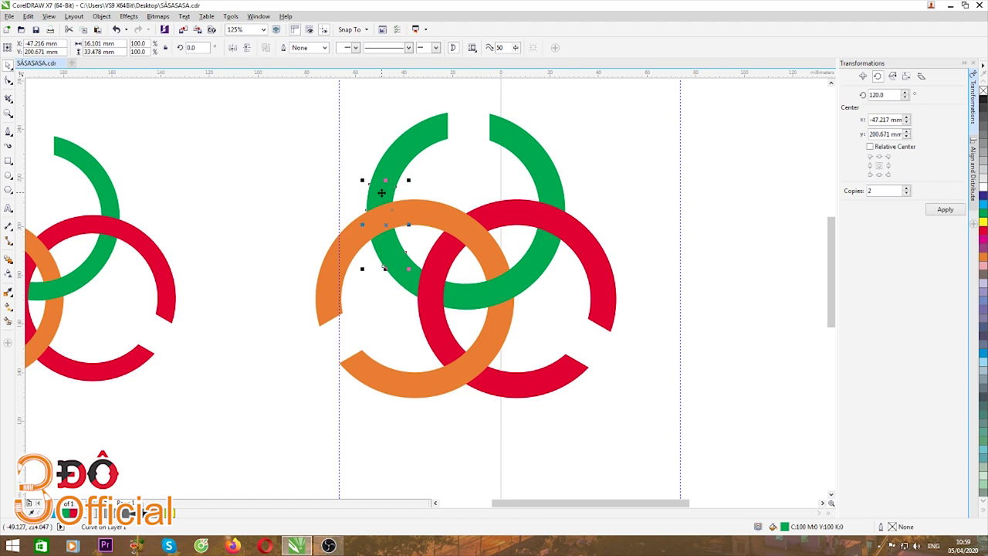
pyautogui.hotkey('shift', 'pageup')
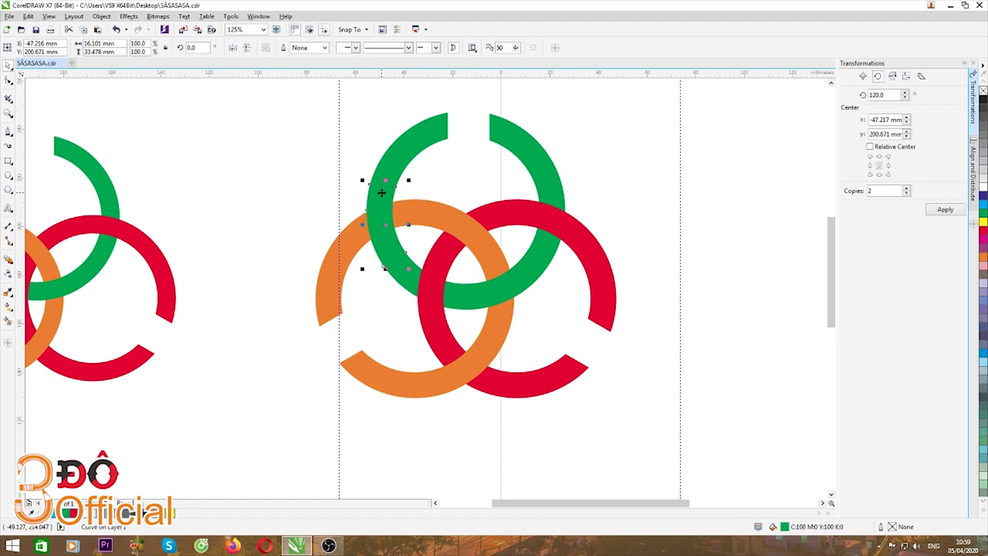
pyautogui.scroll(-2, 382, 192)
# - Move the whole reference logo closer beside the new logo and deselect it
pyautogui.click(106, 154)
pyautogui.moveTo(86, 126); pyautogui.dragTo(295, 335)
pyautogui.moveTo(209, 218); pyautogui.dragTo(253, 209)
pyautogui.click(353, 276)
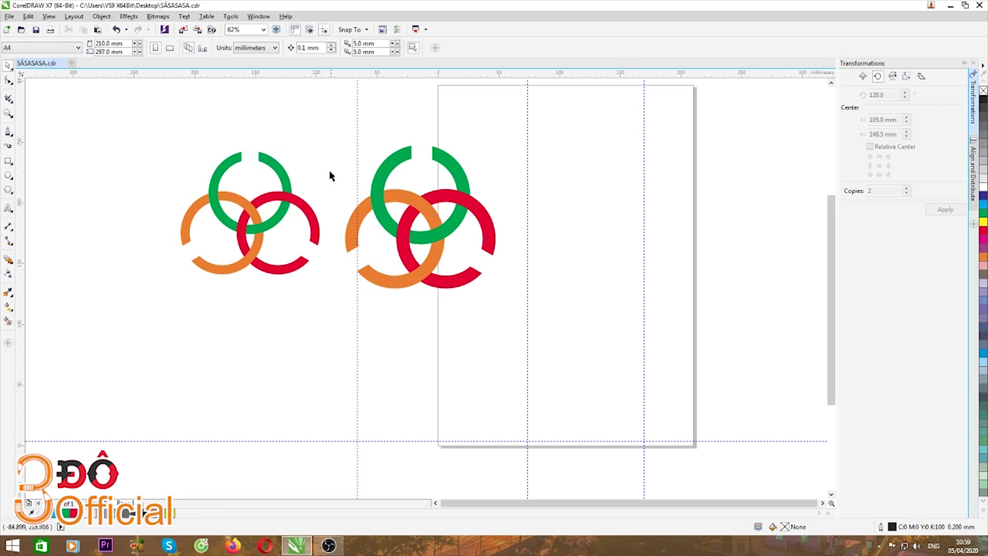
# - Select all rings and intersected pieces of the new logo together
pyautogui.moveTo(317, 116); pyautogui.dragTo(528, 331)
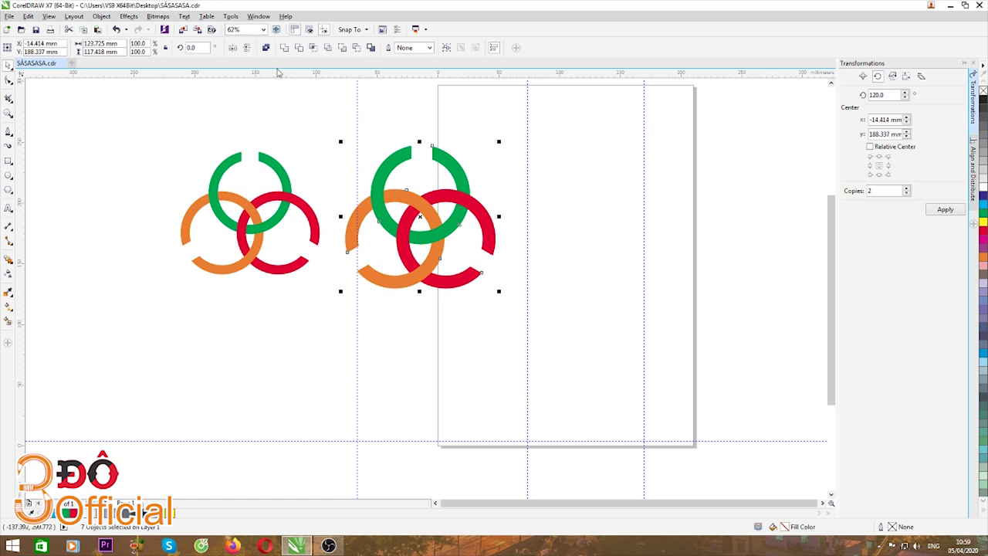
pyautogui.click(318, 155)
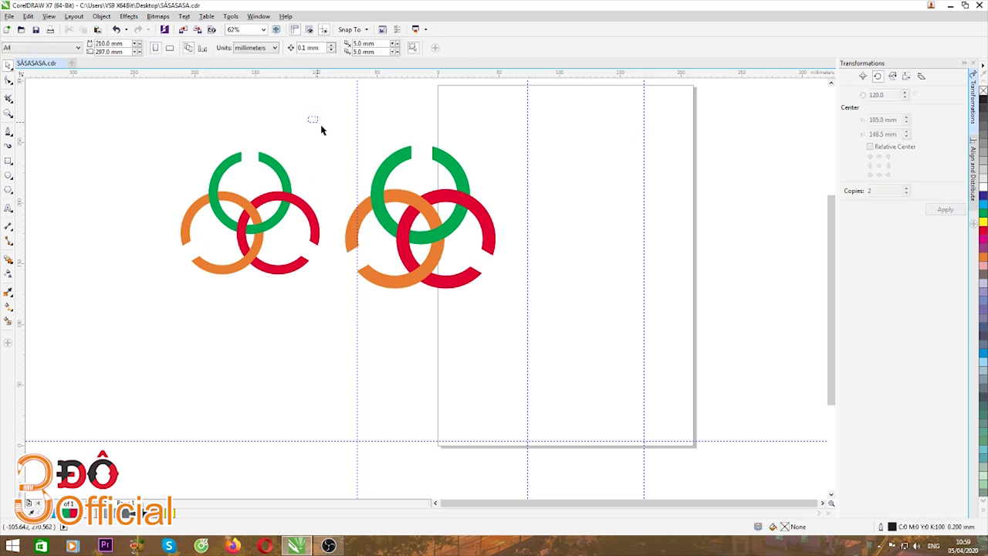
pyautogui.moveTo(322, 130); pyautogui.dragTo(567, 325)
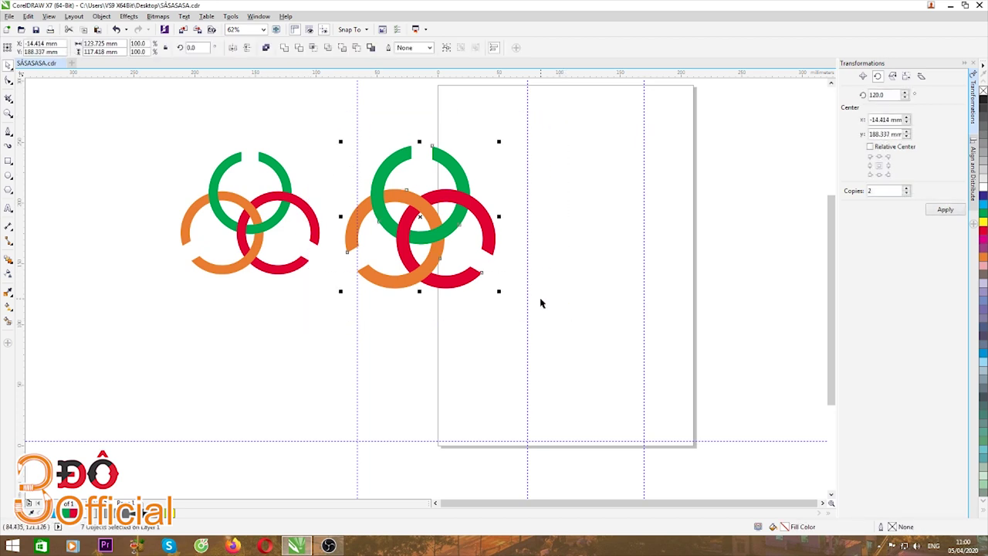